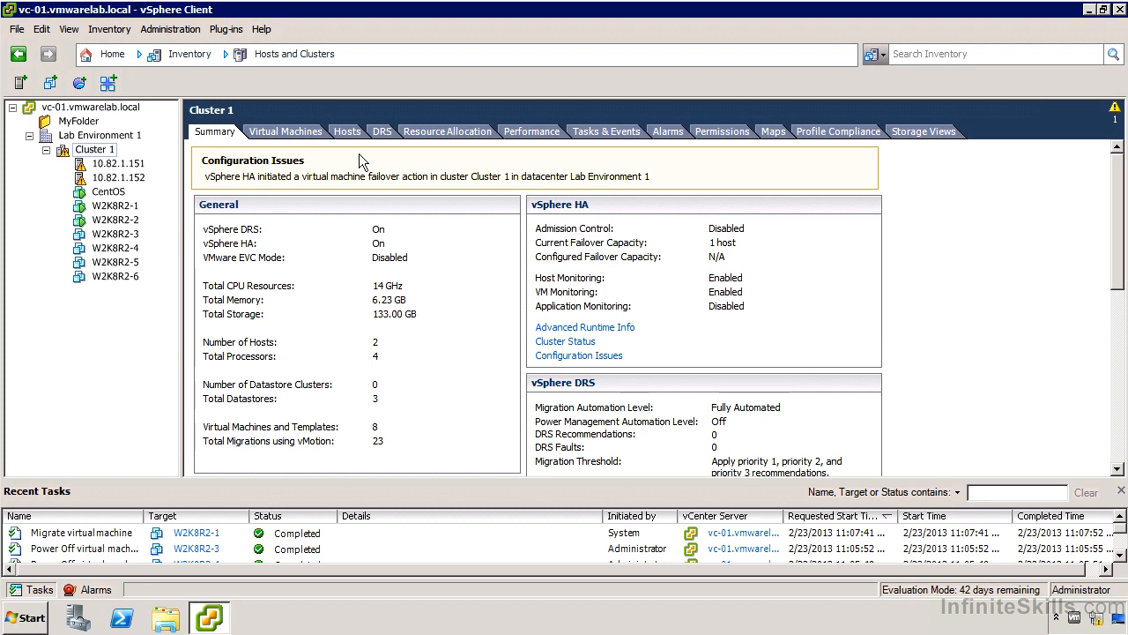
- Acknowledge and clear the vSphere HA failover in progress alarm triggered on Cluster 1
click(660, 134)
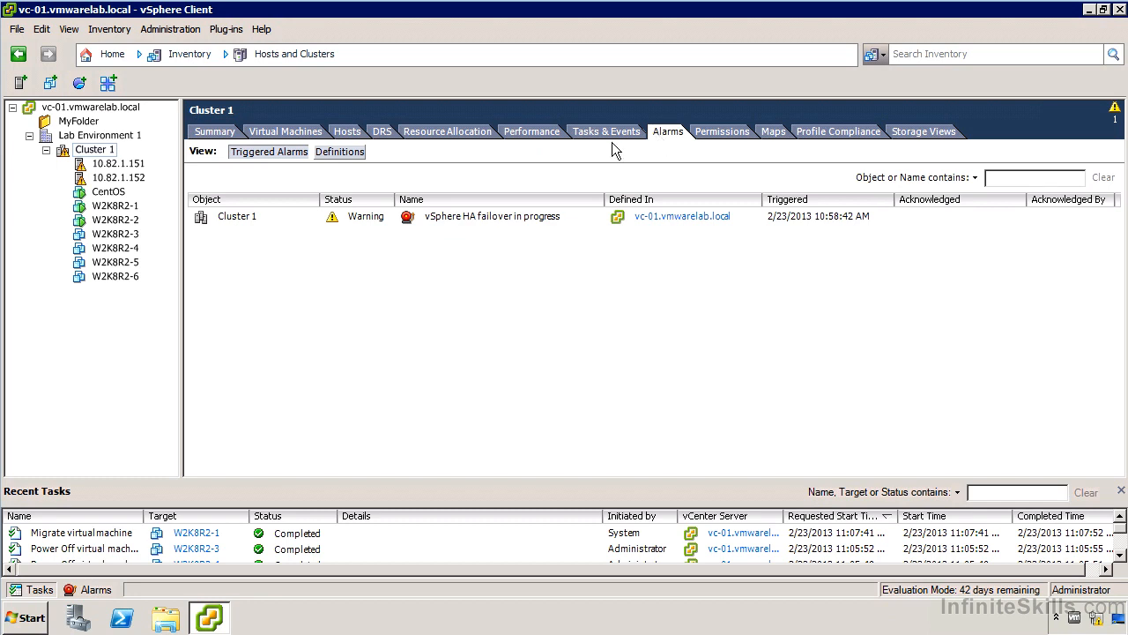
right_click(495, 220)
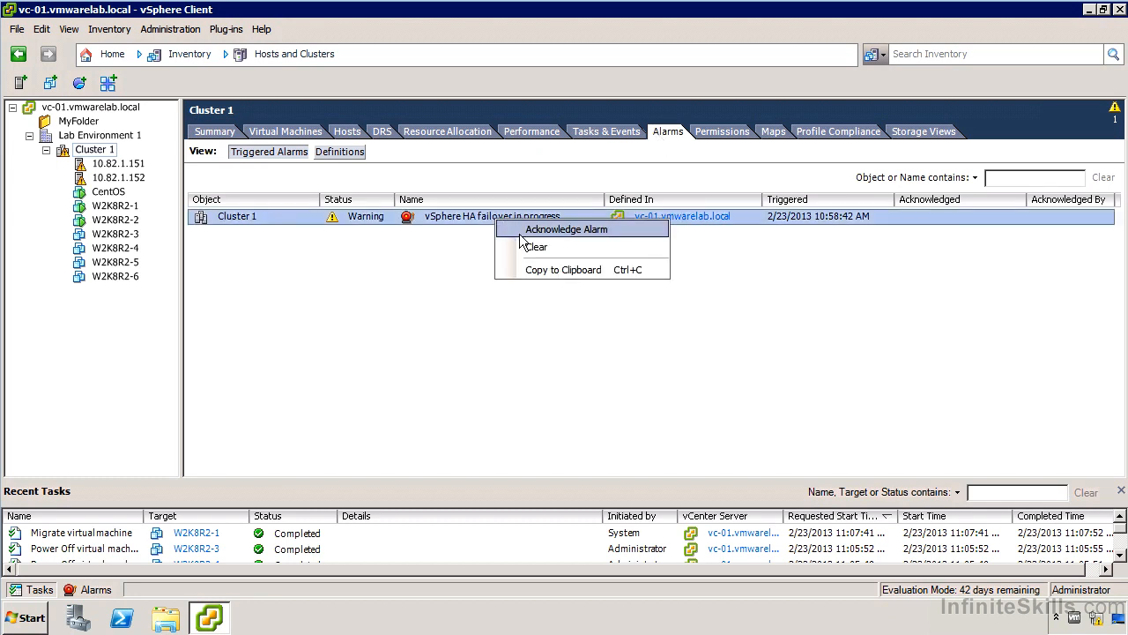
click(522, 231)
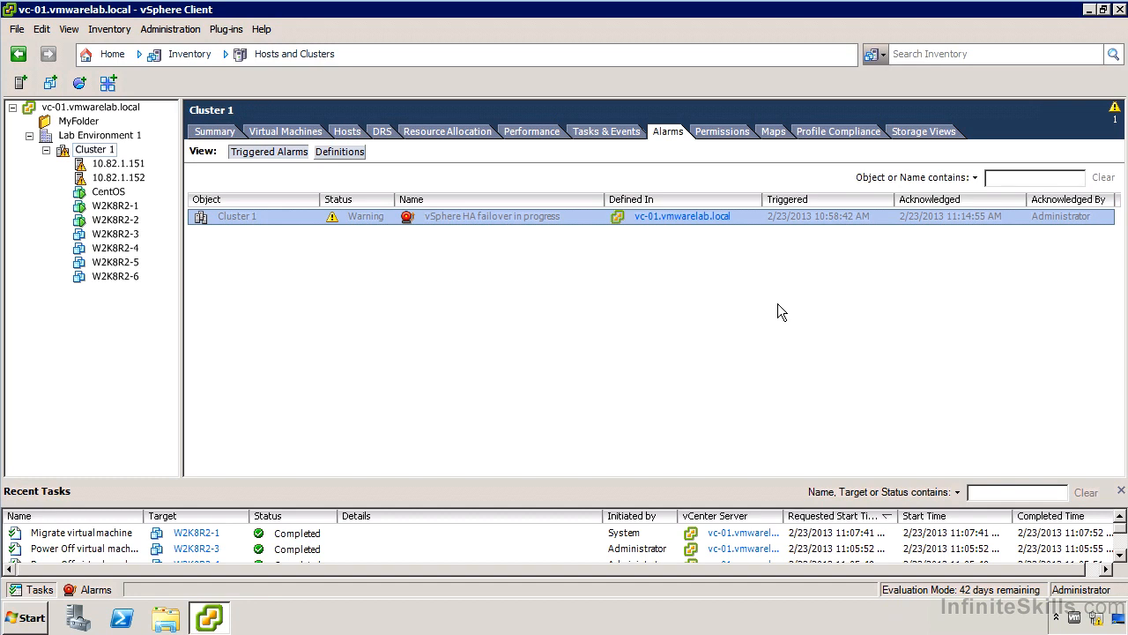
right_click(509, 216)
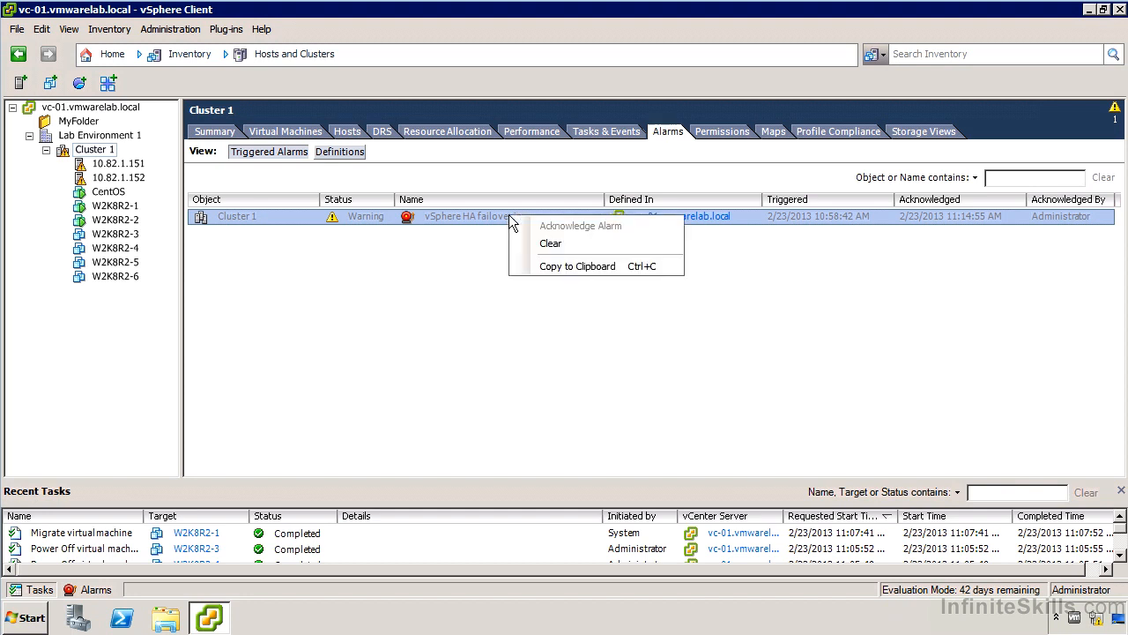
click(541, 243)
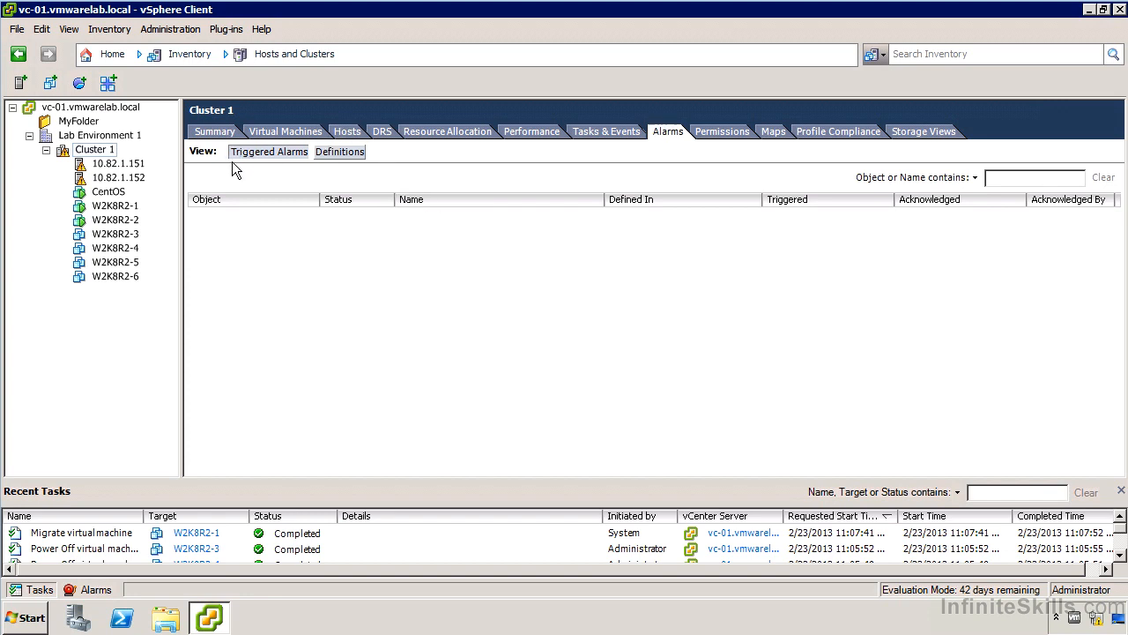
- Review the alarm definitions available on Cluster 1
click(331, 153)
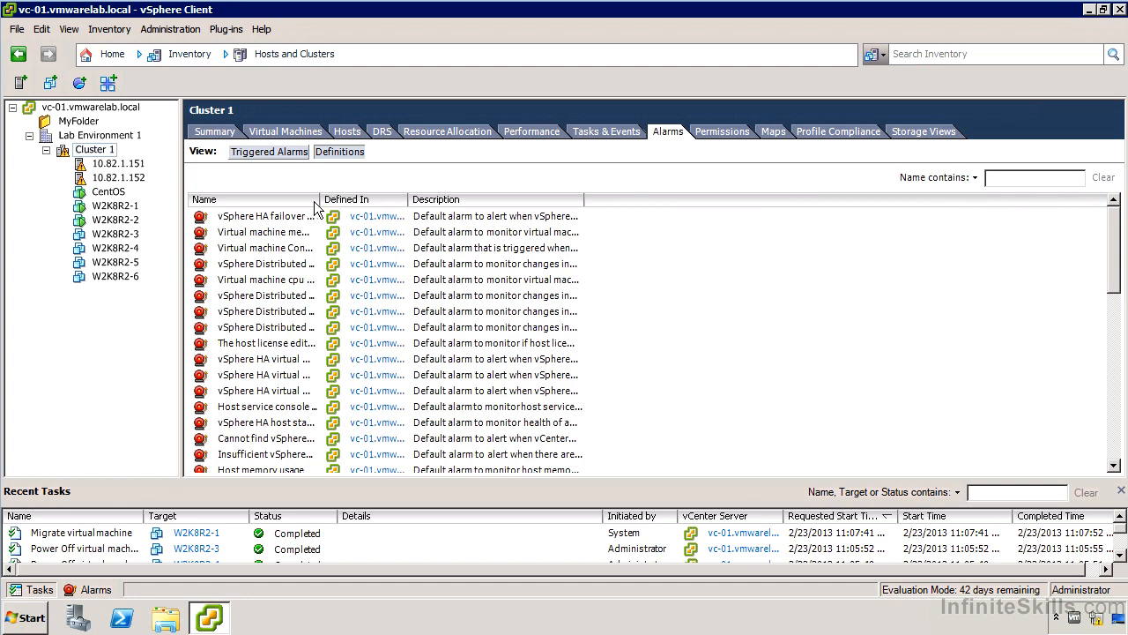
drag(317, 199, 440, 203)
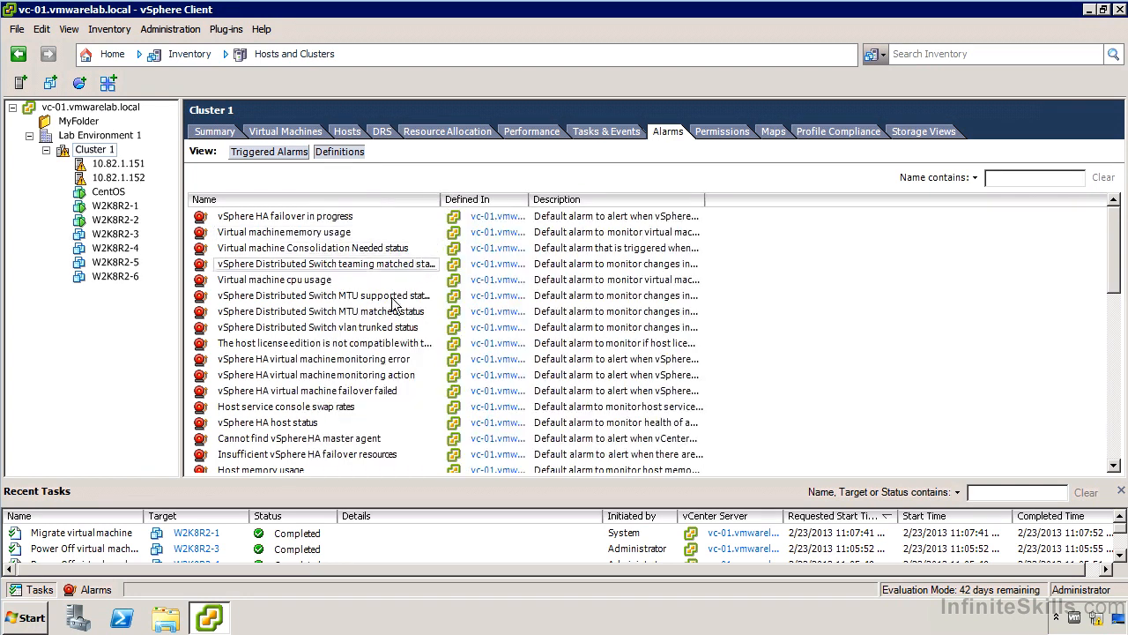
scroll(385, 314, down, 1)
scroll(385, 315, down, 10)
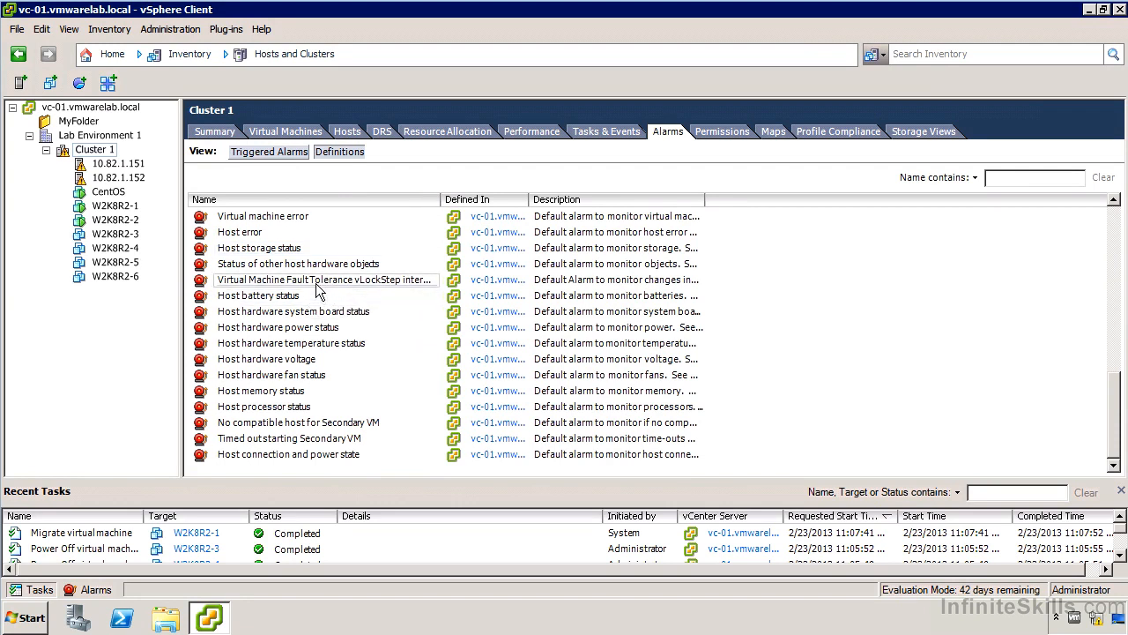
- Review the alarm definitions for host 10.82.1.151
click(123, 164)
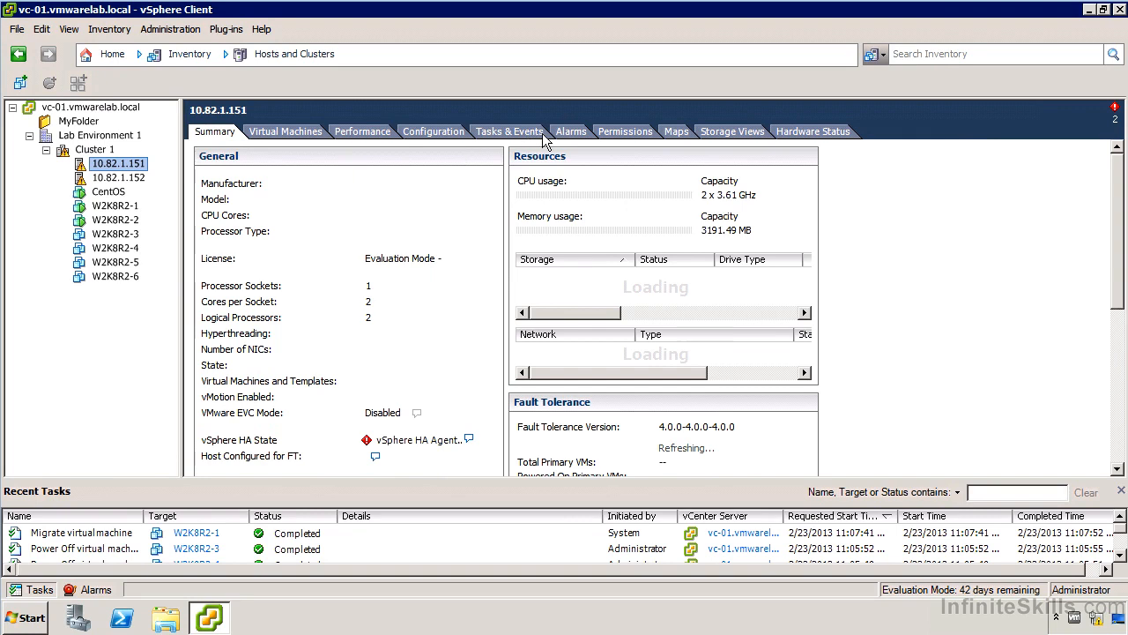
click(570, 132)
click(335, 152)
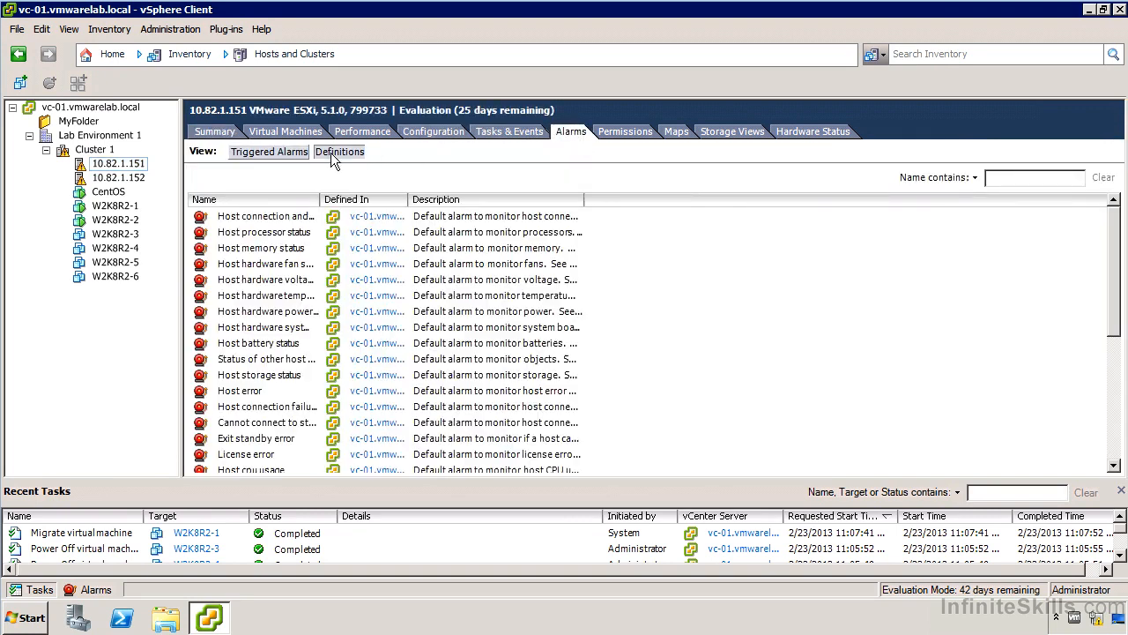
scroll(303, 310, down, 5)
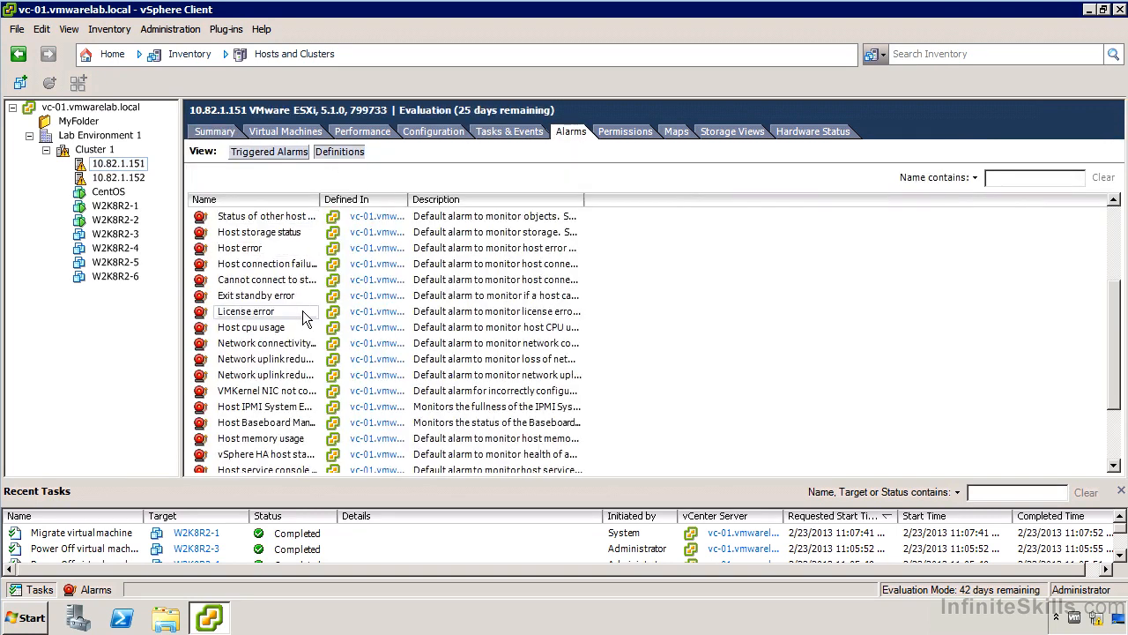
- Review the alarms and alarm definitions for virtual machine W2K8R2-1
click(123, 208)
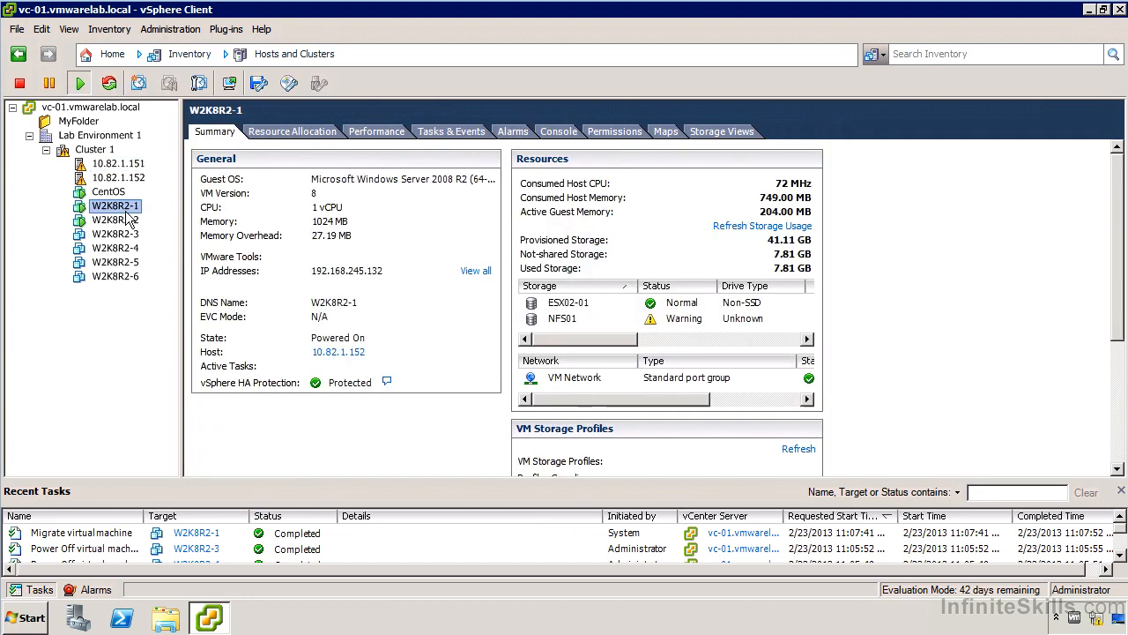
click(512, 132)
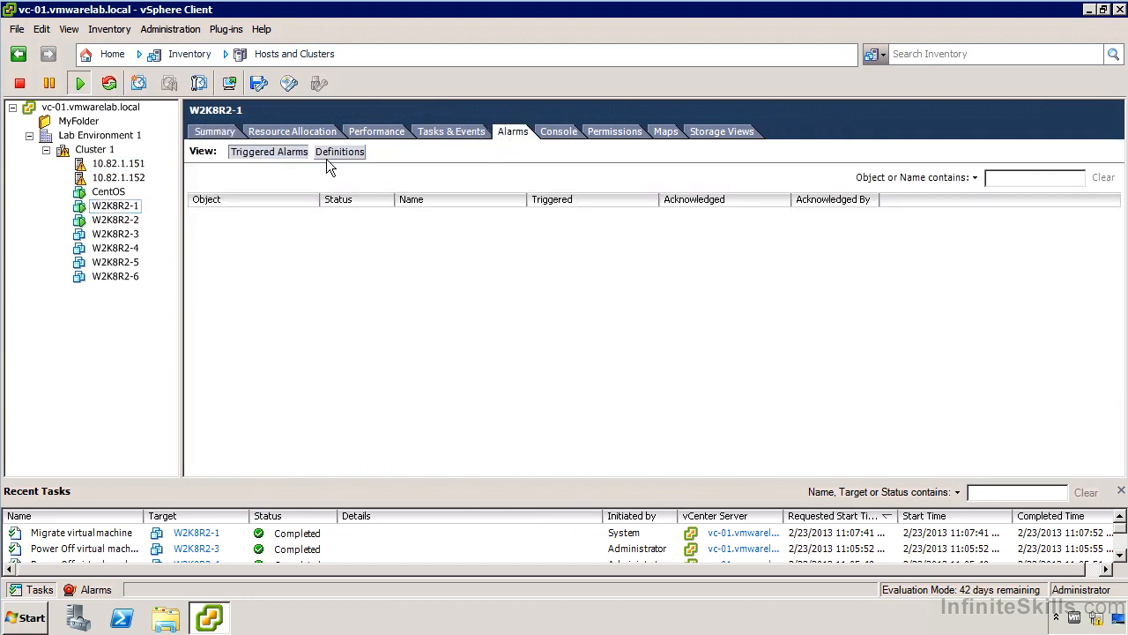
click(338, 152)
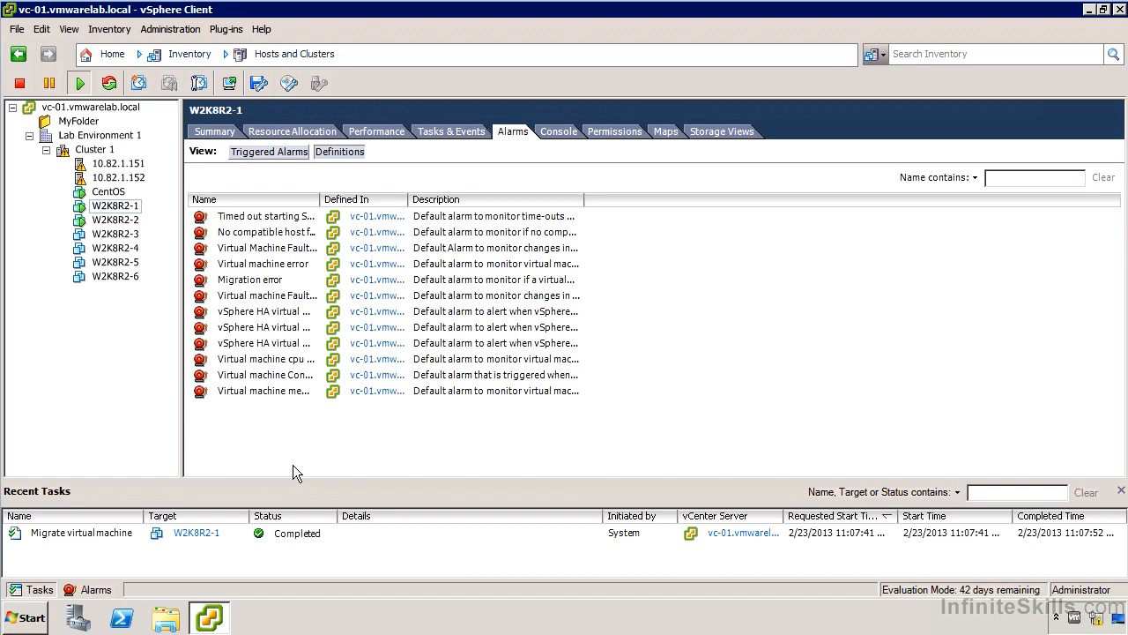
- Inspect the triggered alarms at the vCenter Server level, widening the columns to read the NFS01 alarm
click(107, 109)
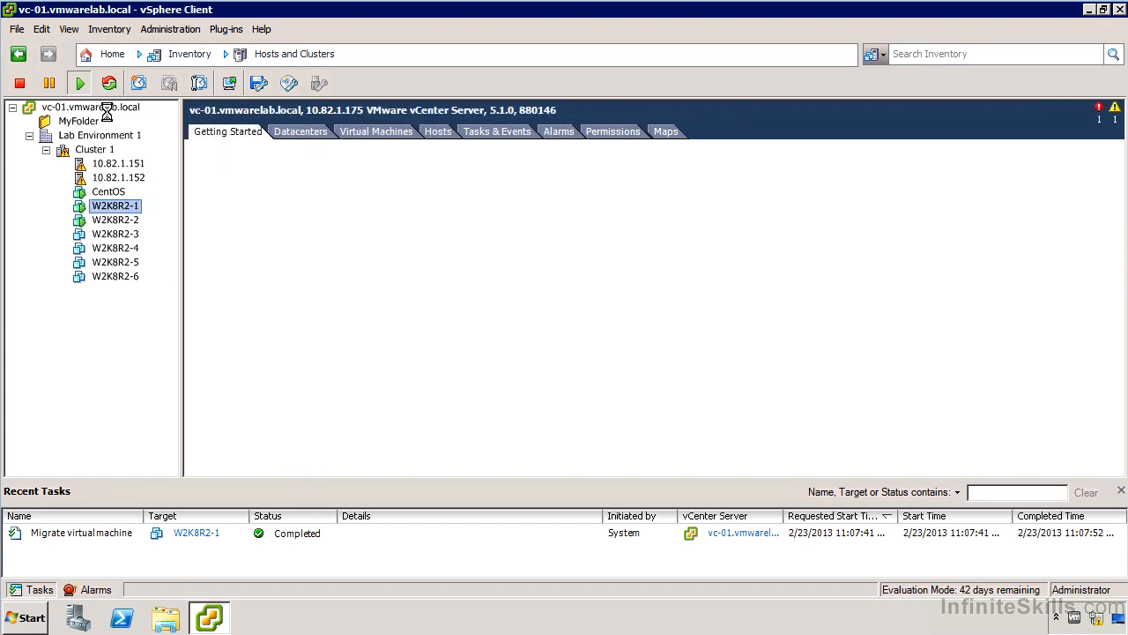
click(558, 131)
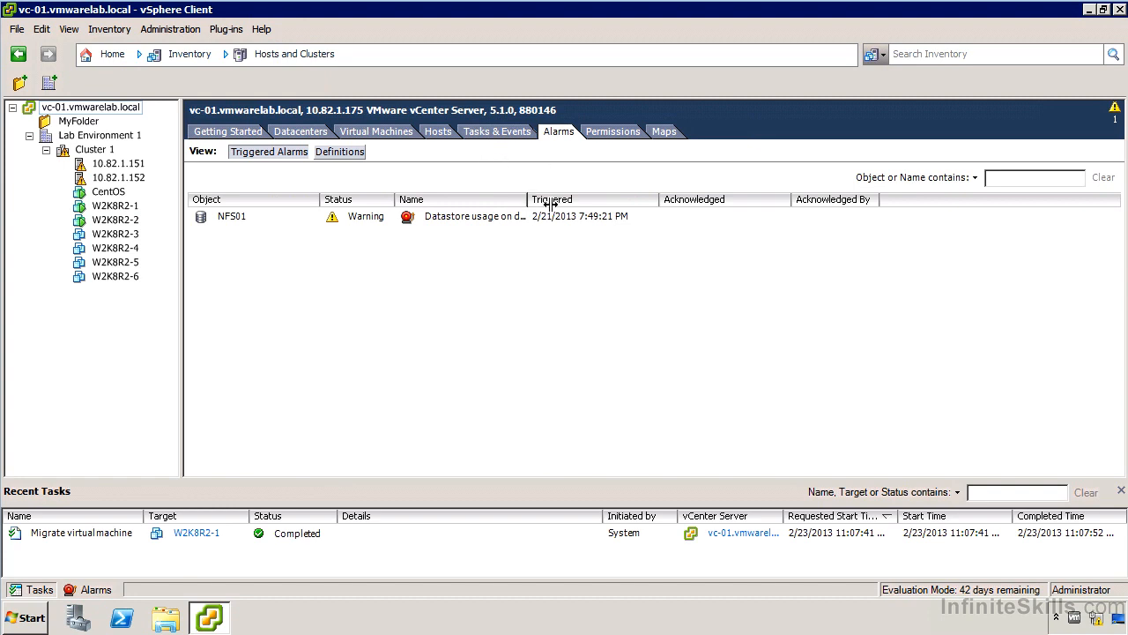
drag(527, 200, 607, 200)
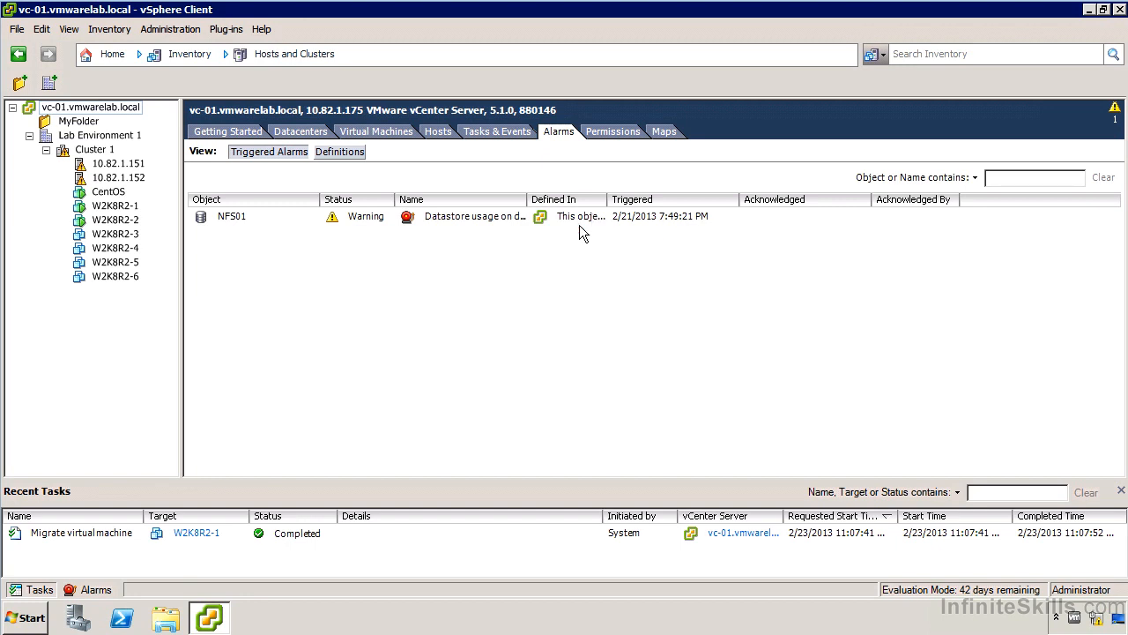
double_click(527, 199)
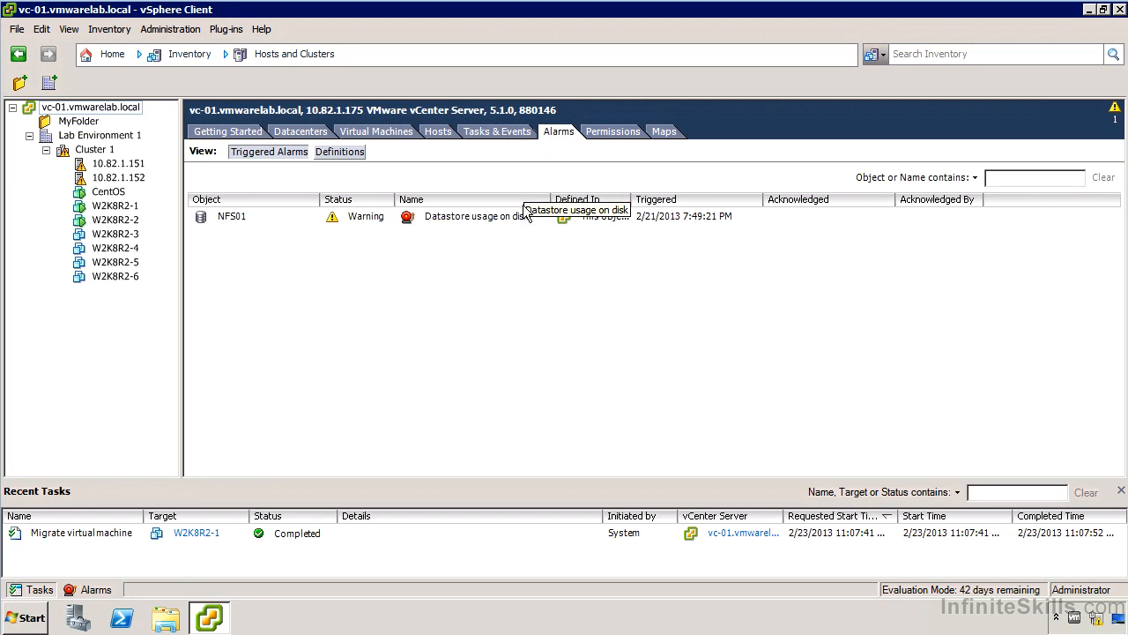
click(518, 220)
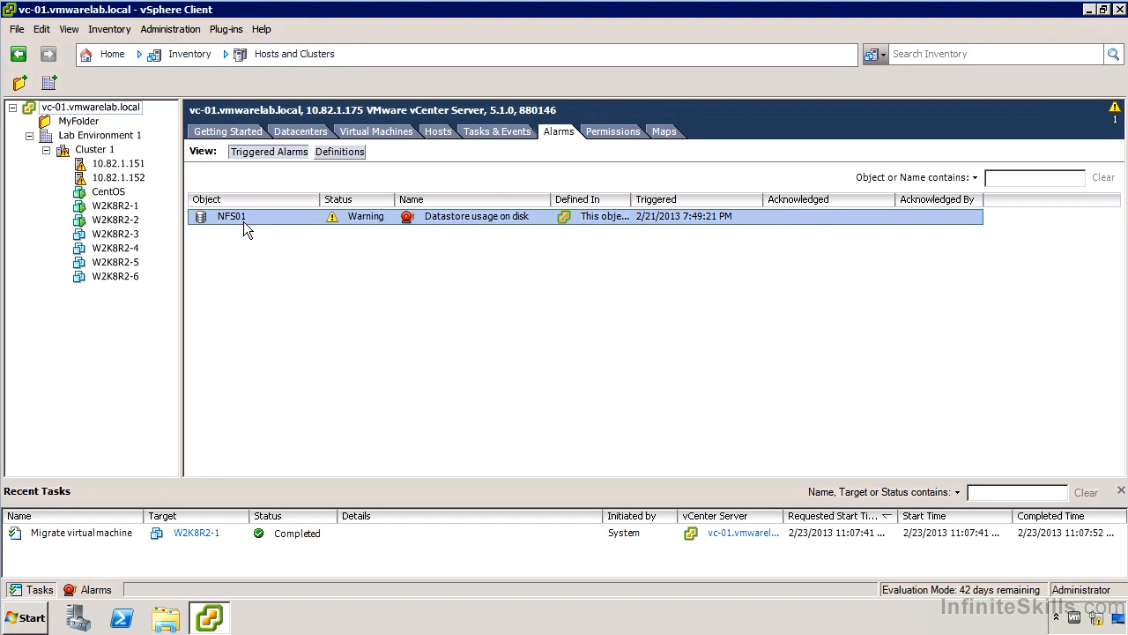
- Add a new alarm on vc-01.vmwarelab.local named Virtual Machine Alarm Demo that monitors virtual machines for specific events
right_click(126, 110)
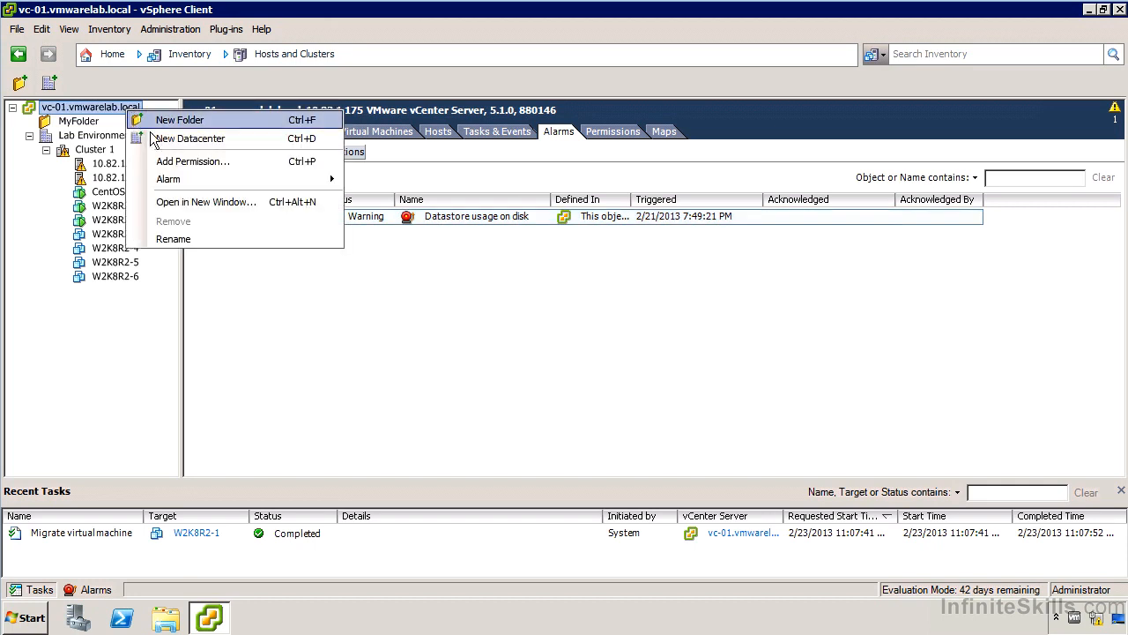
mouse_move(182, 186)
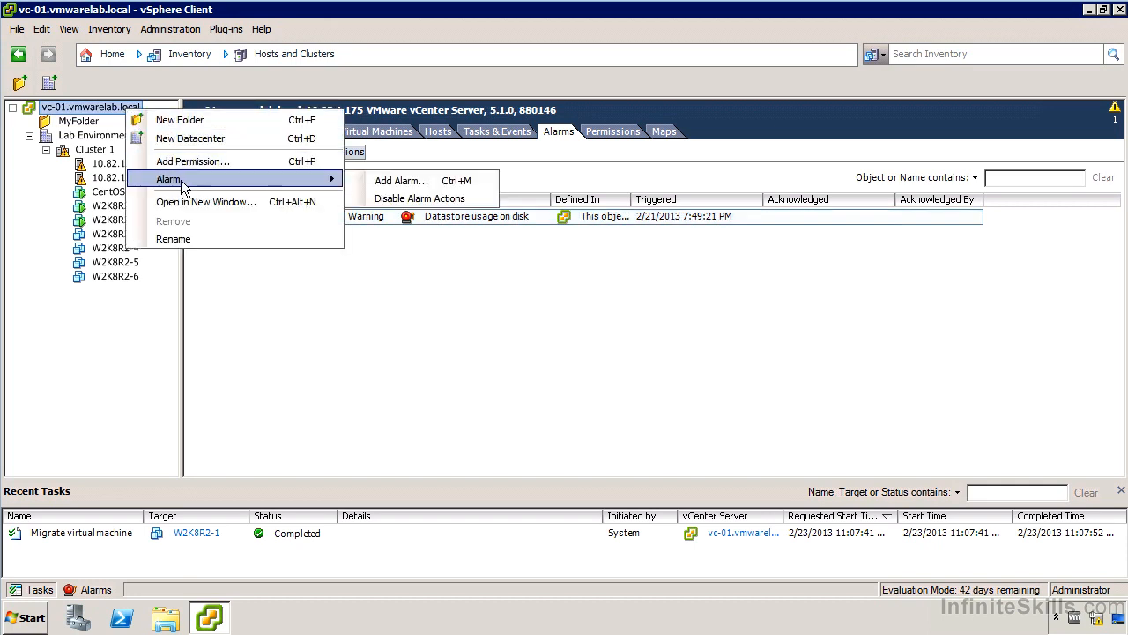
click(419, 194)
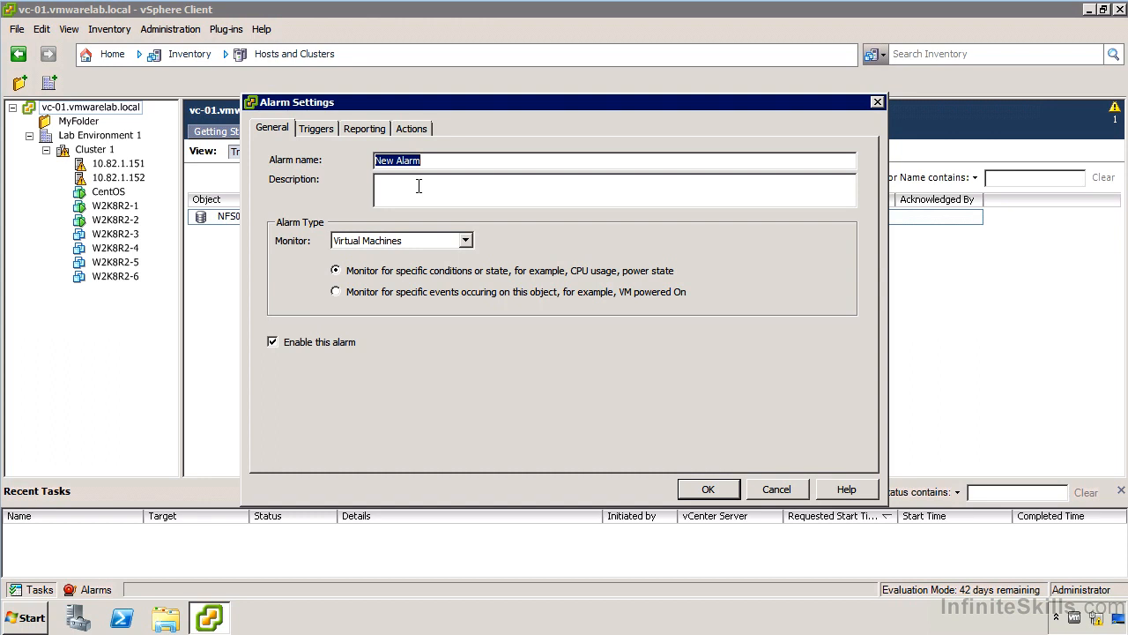
text(Virtual Machine Alarm Demo)
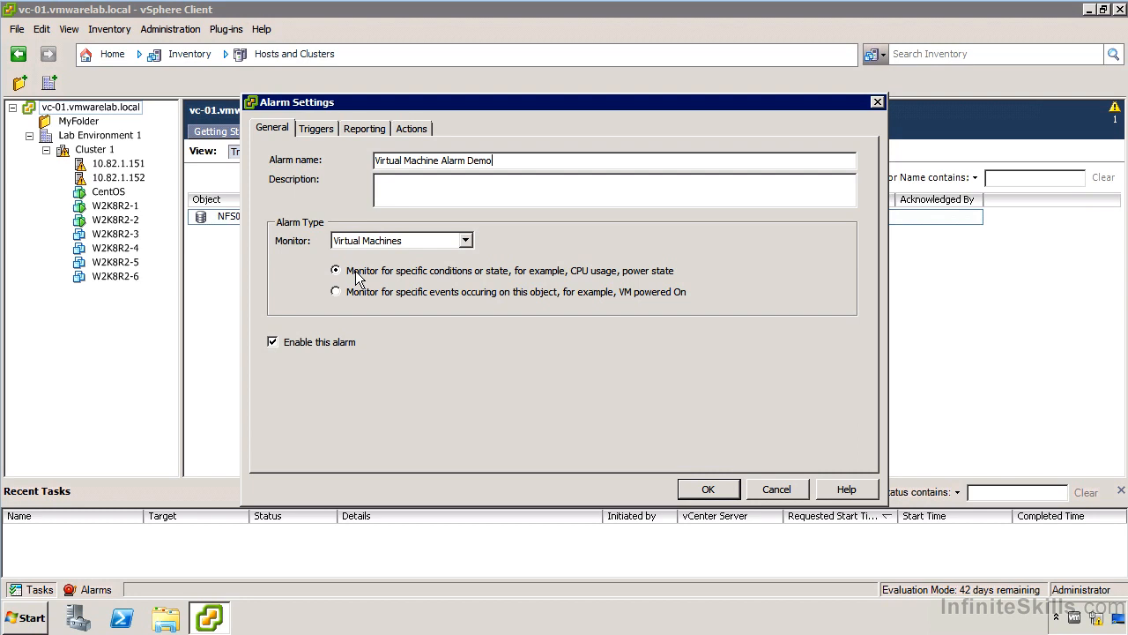
click(404, 292)
- Add a trigger for the event vSphere HA shut down VM on isolated host
click(317, 131)
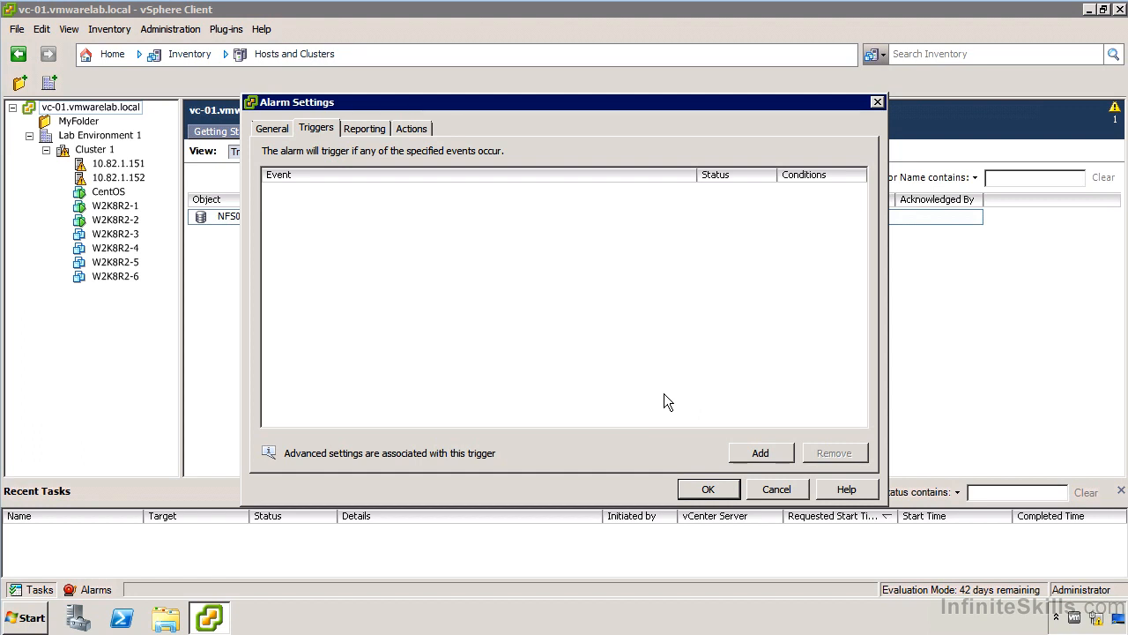
click(760, 453)
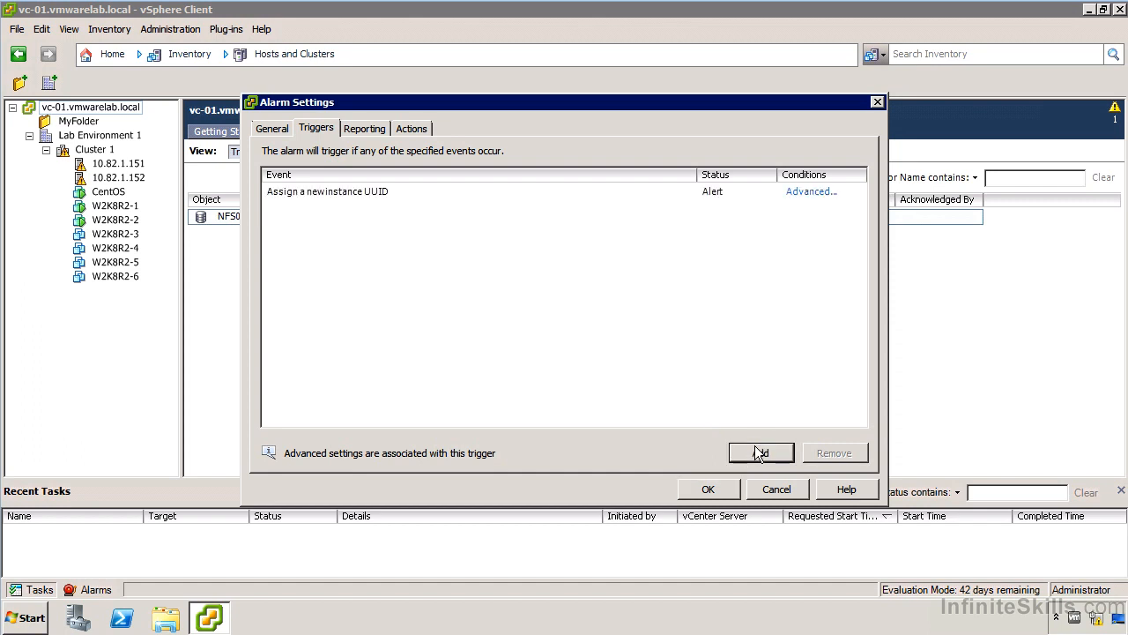
click(695, 191)
click(686, 199)
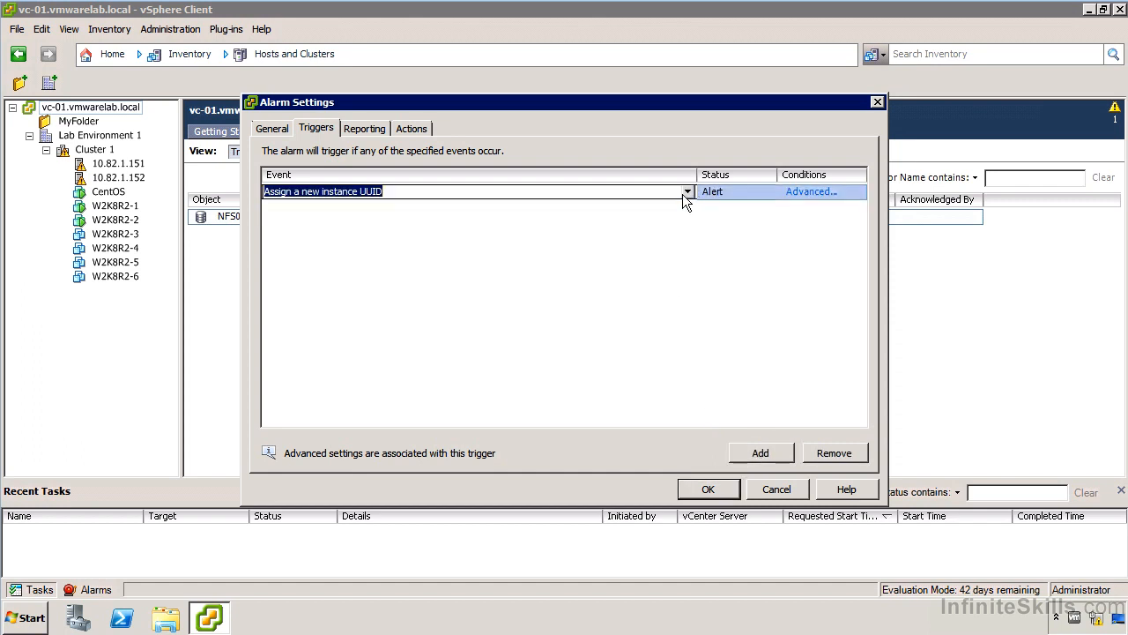
click(689, 193)
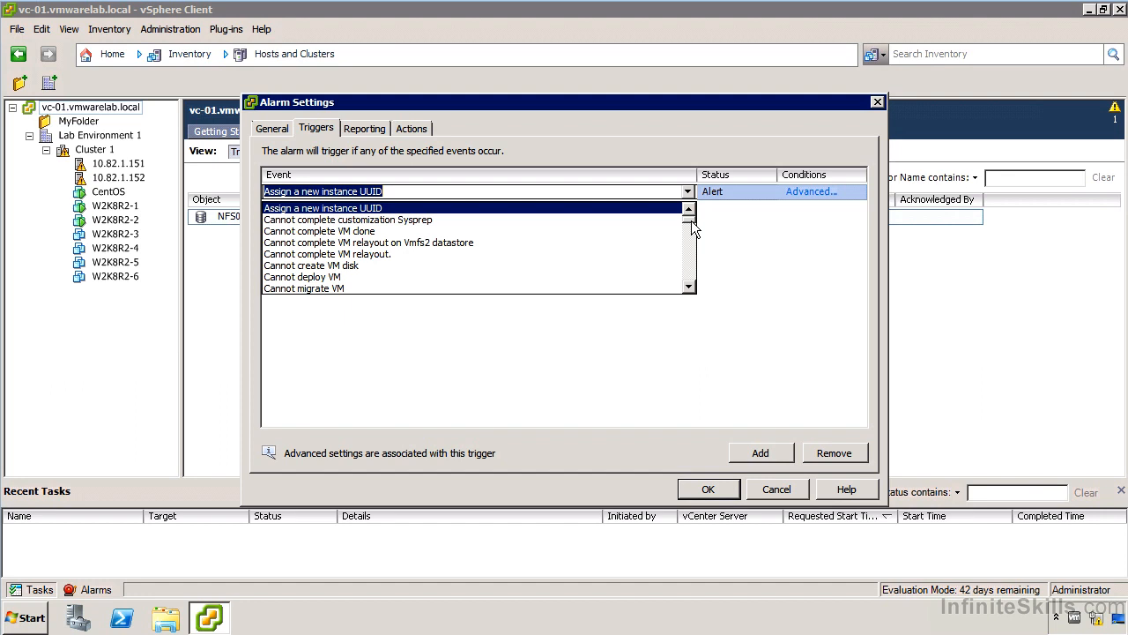
drag(691, 221, 691, 233)
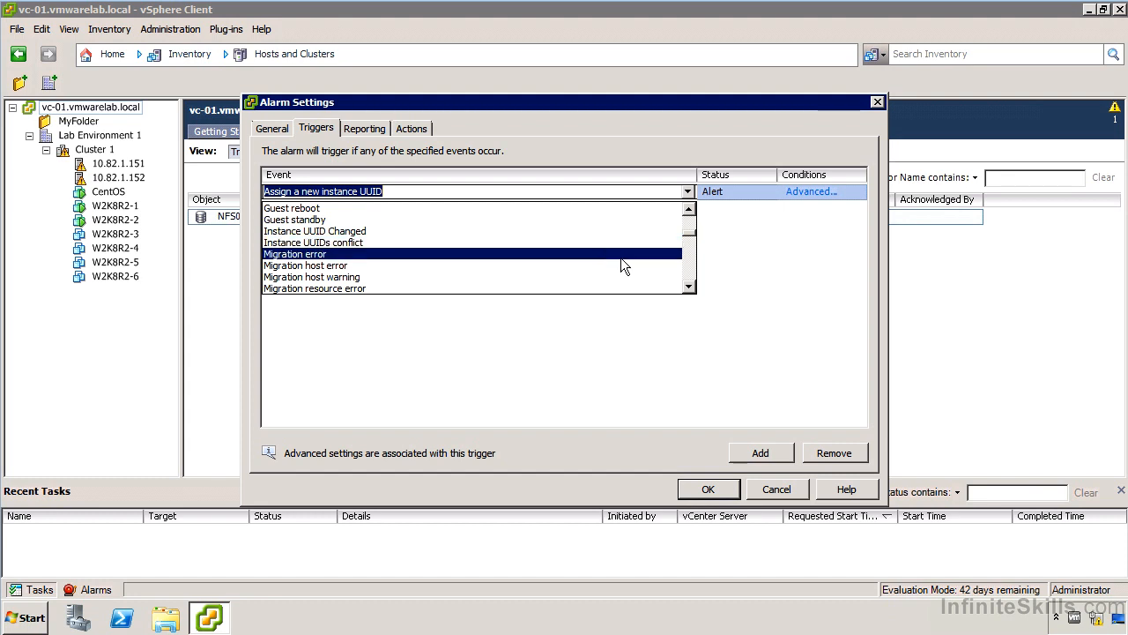
scroll(619, 256, down, 2)
scroll(591, 253, down, 4)
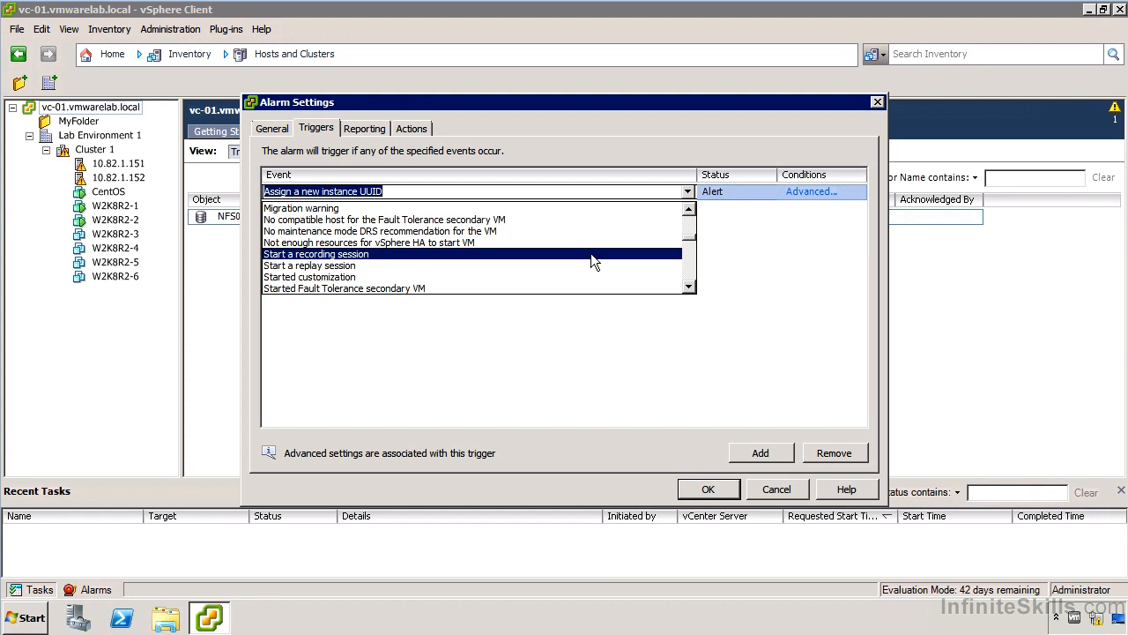
scroll(587, 251, down, 1)
scroll(588, 252, down, 8)
click(421, 265)
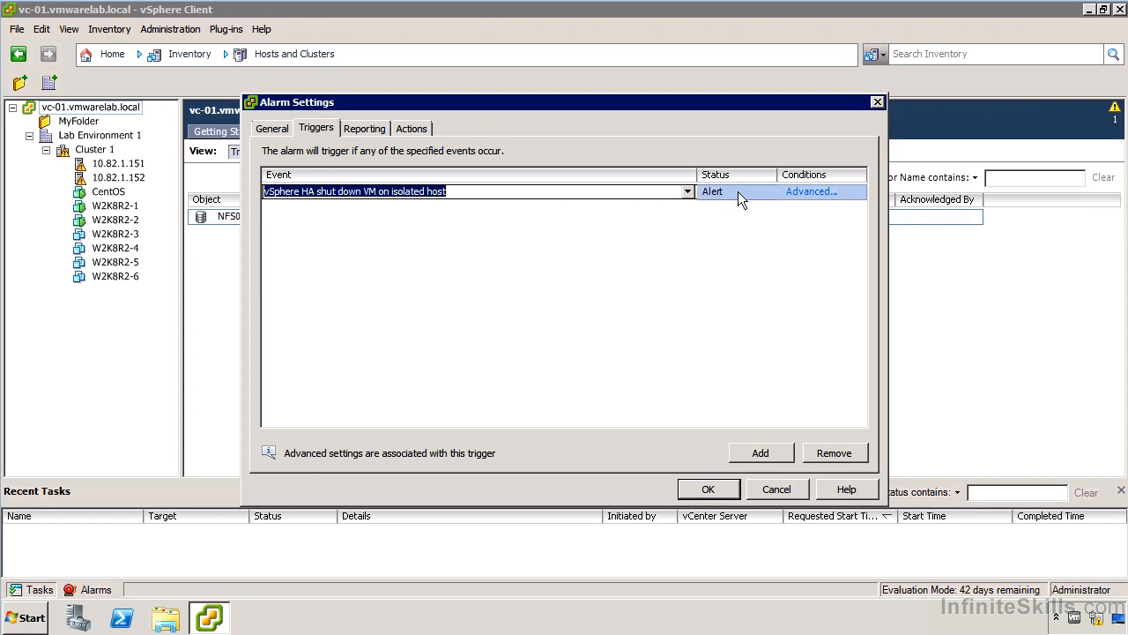
click(813, 193)
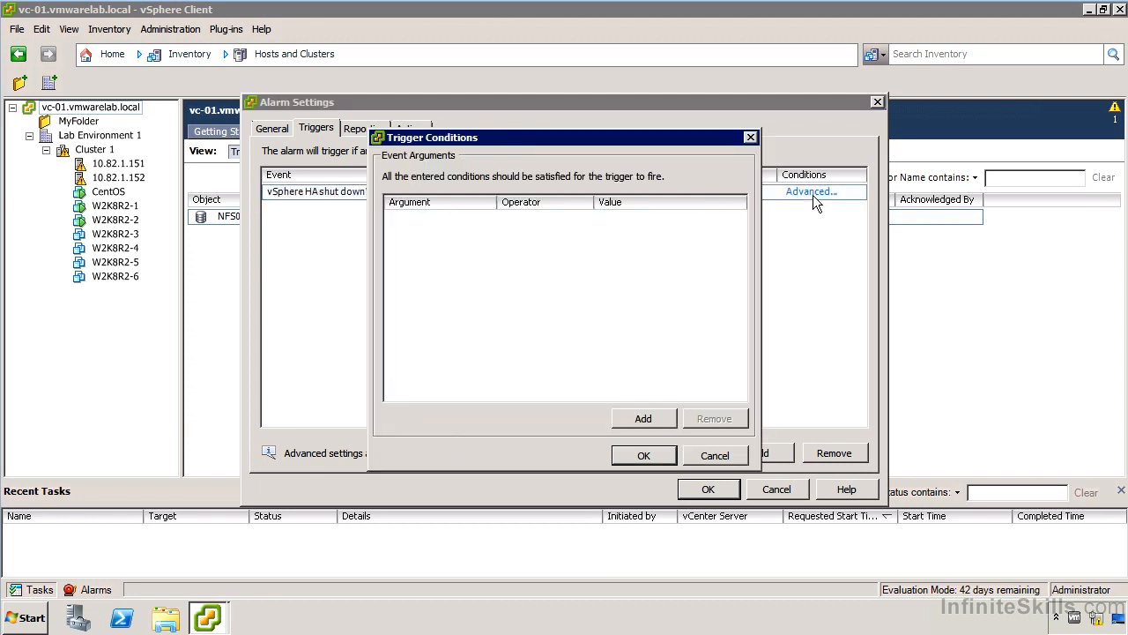
click(628, 417)
click(460, 218)
click(491, 219)
click(490, 219)
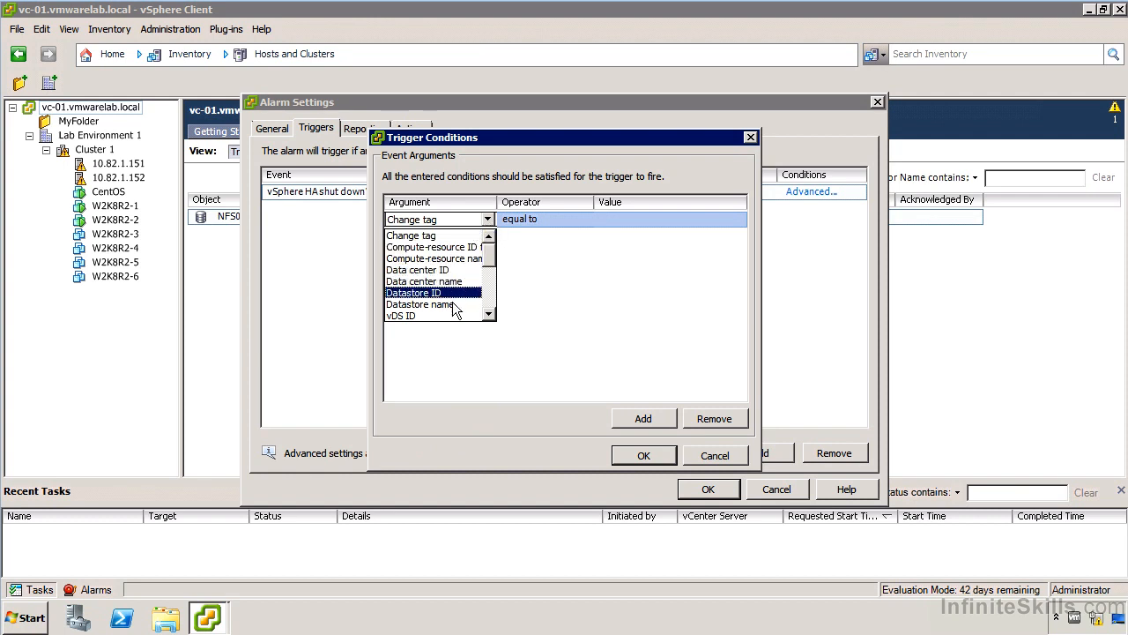
click(421, 304)
click(533, 222)
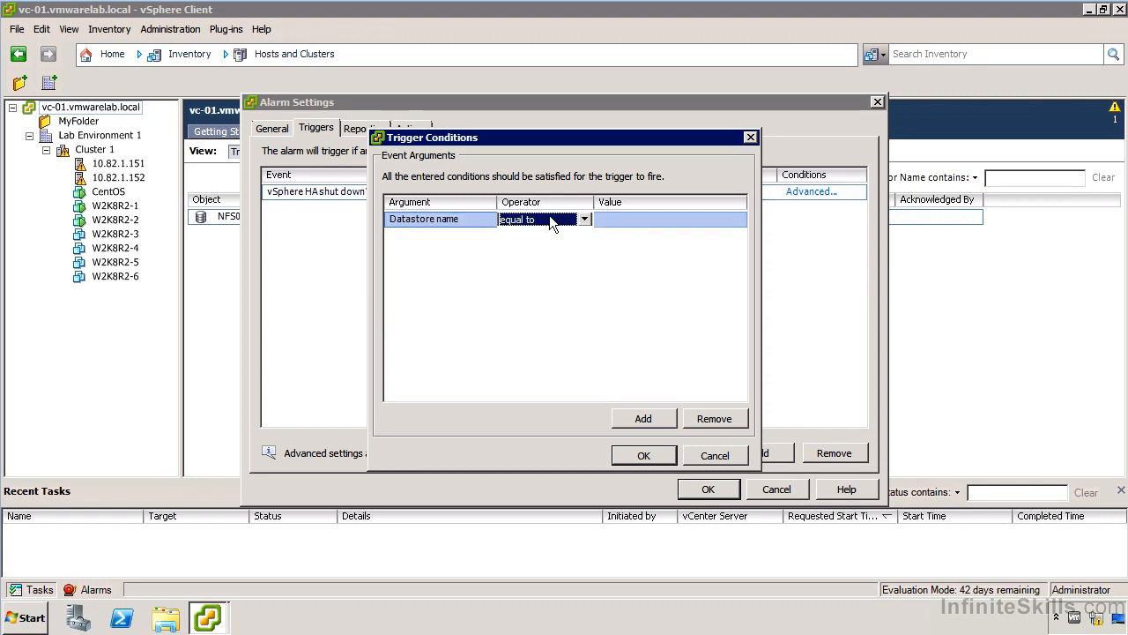
click(553, 221)
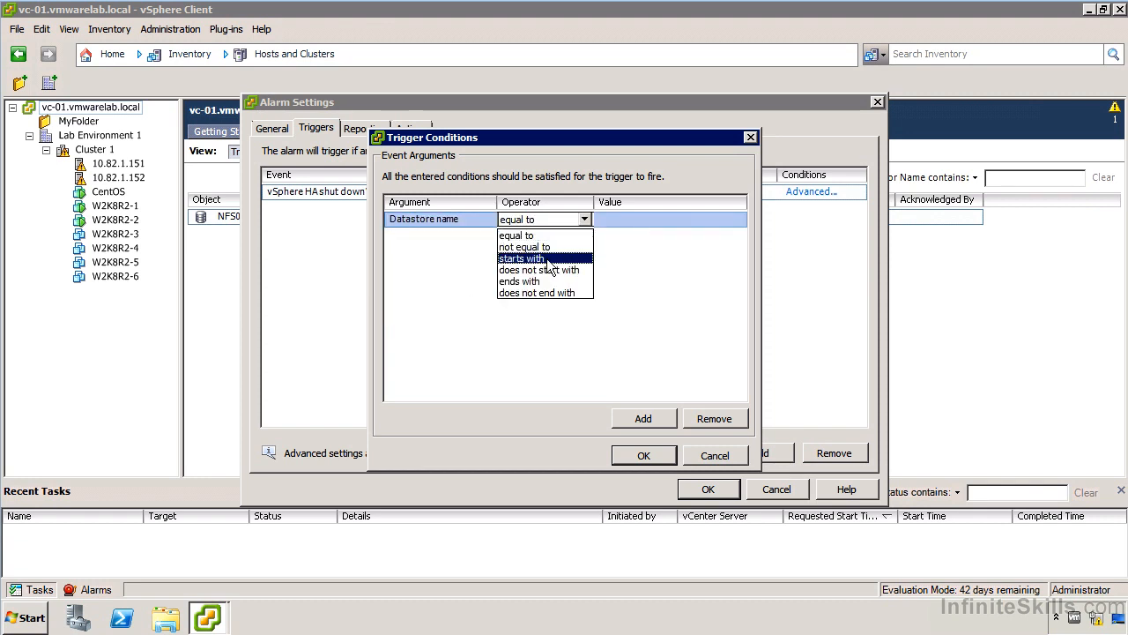
click(705, 450)
click(705, 448)
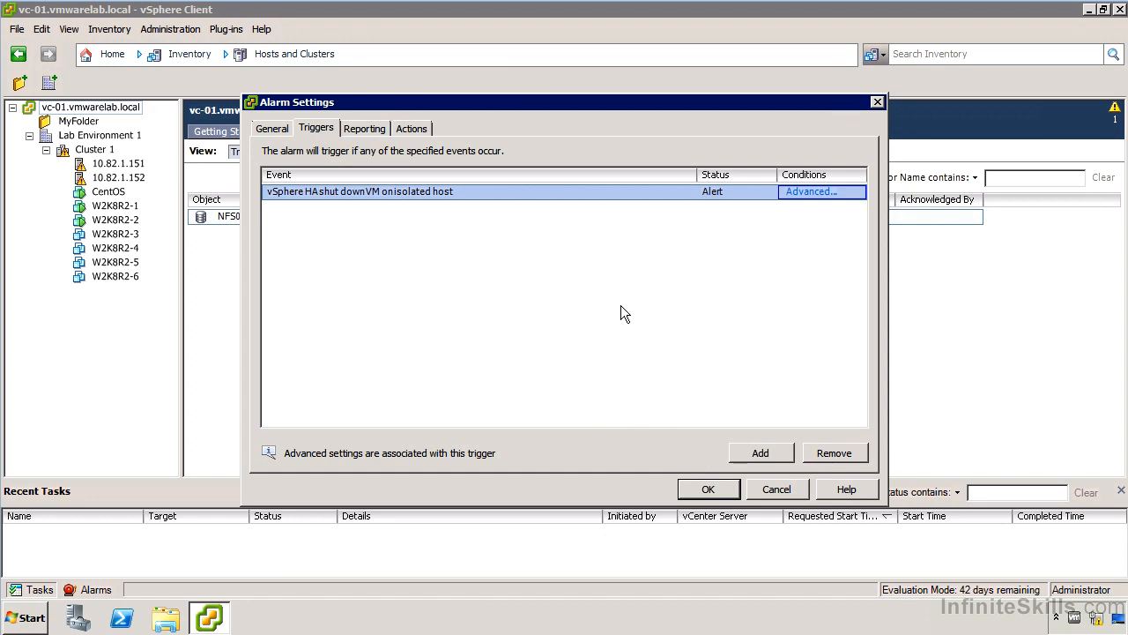
- Add a Send a notification email action to the alarm
click(351, 132)
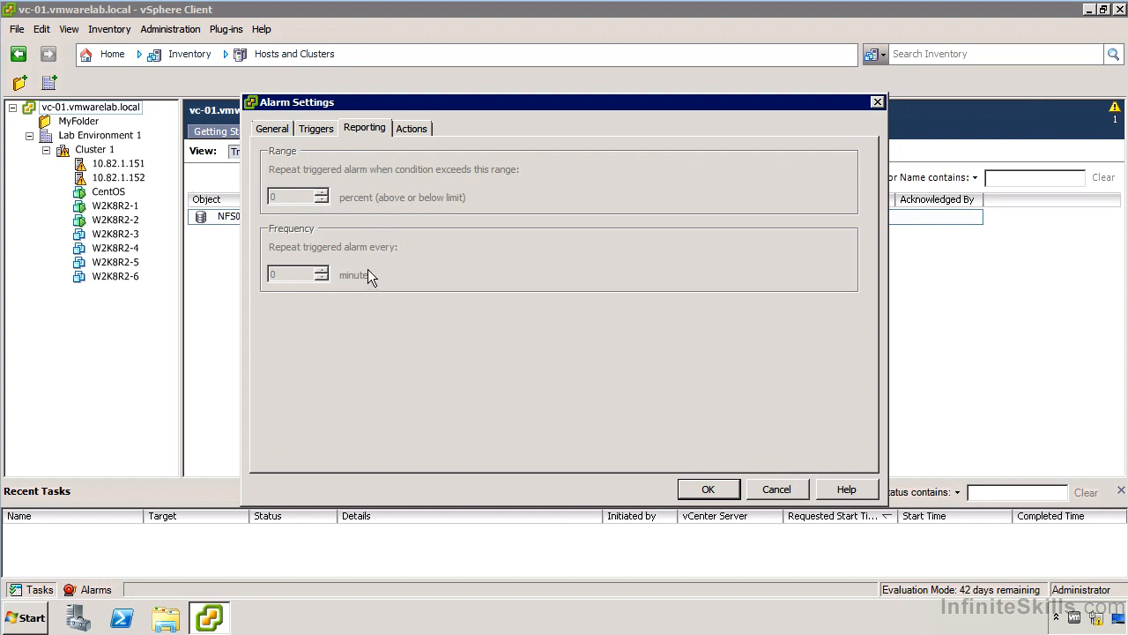
click(411, 129)
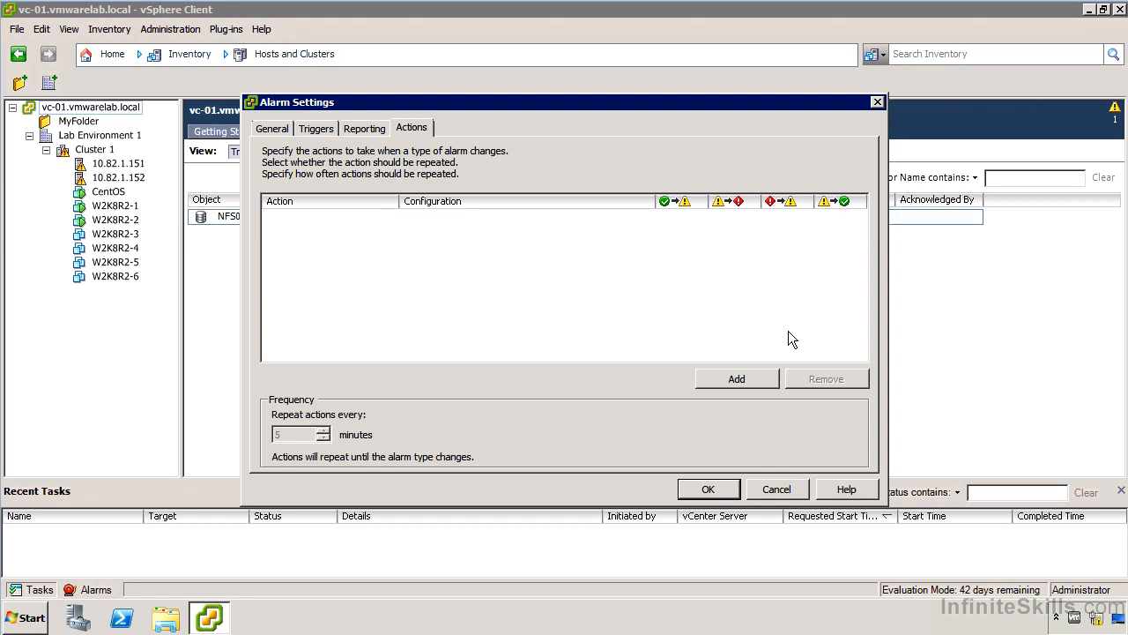
click(721, 381)
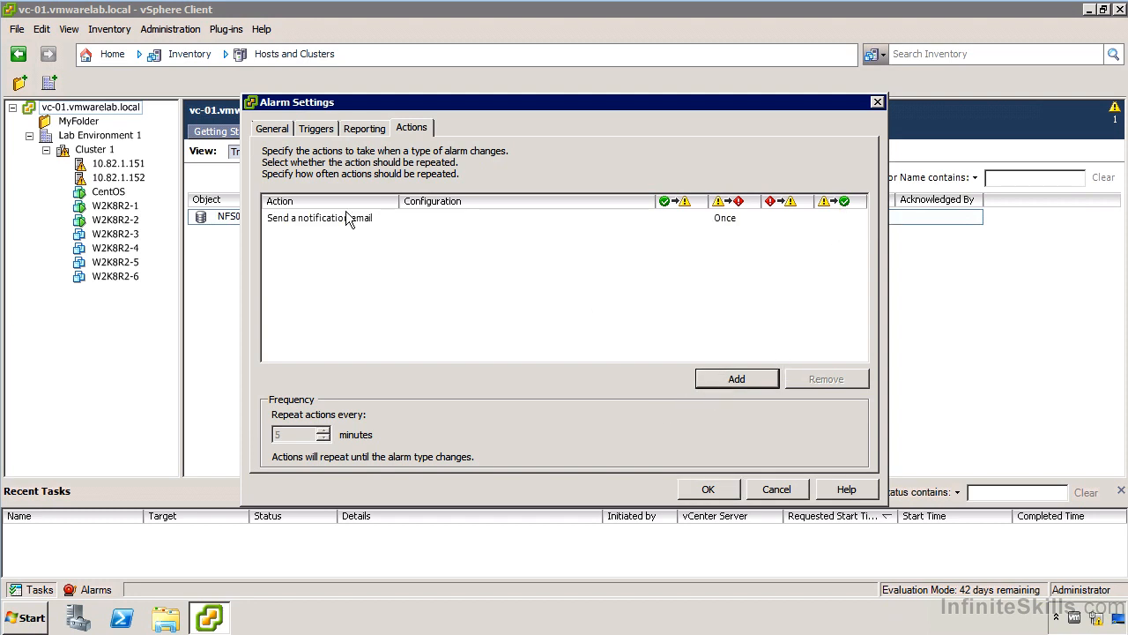
click(385, 220)
click(388, 217)
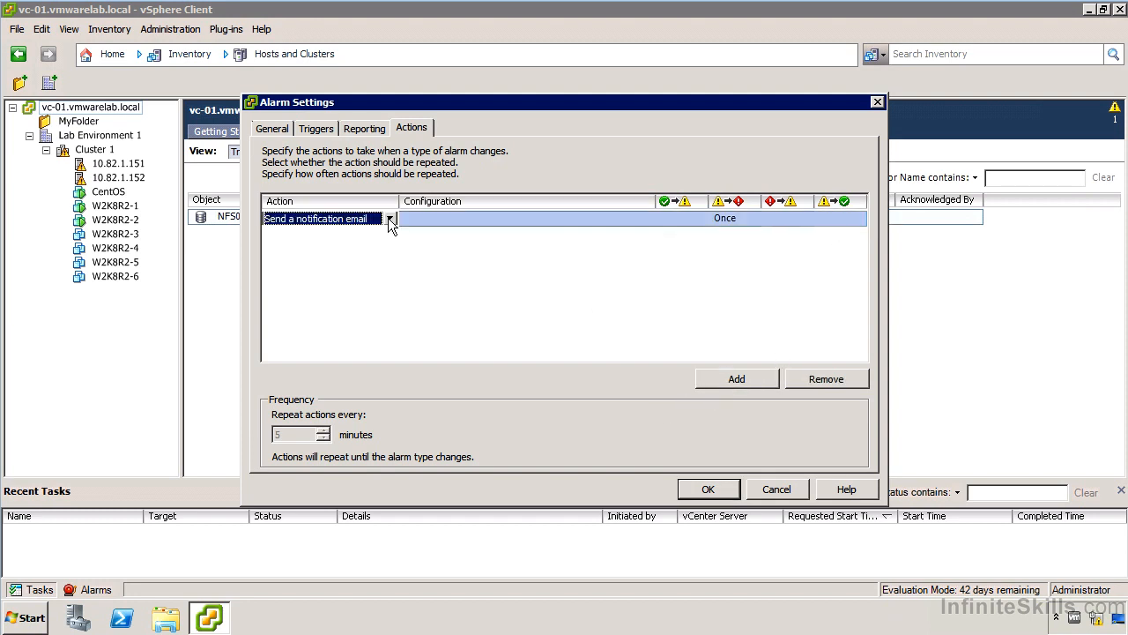
click(389, 219)
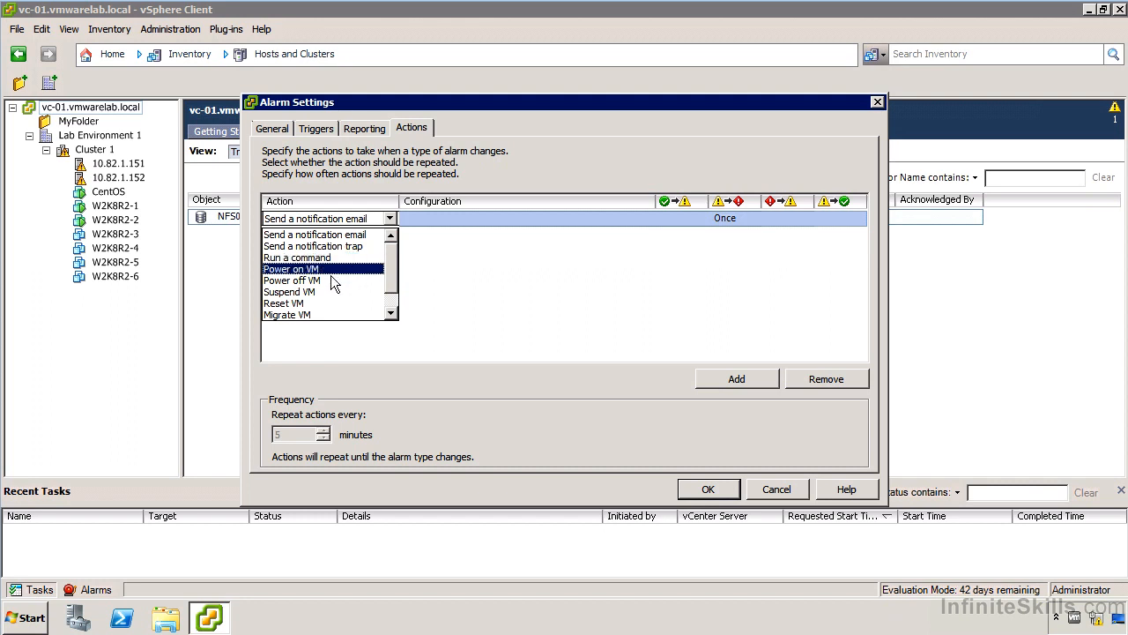
click(391, 300)
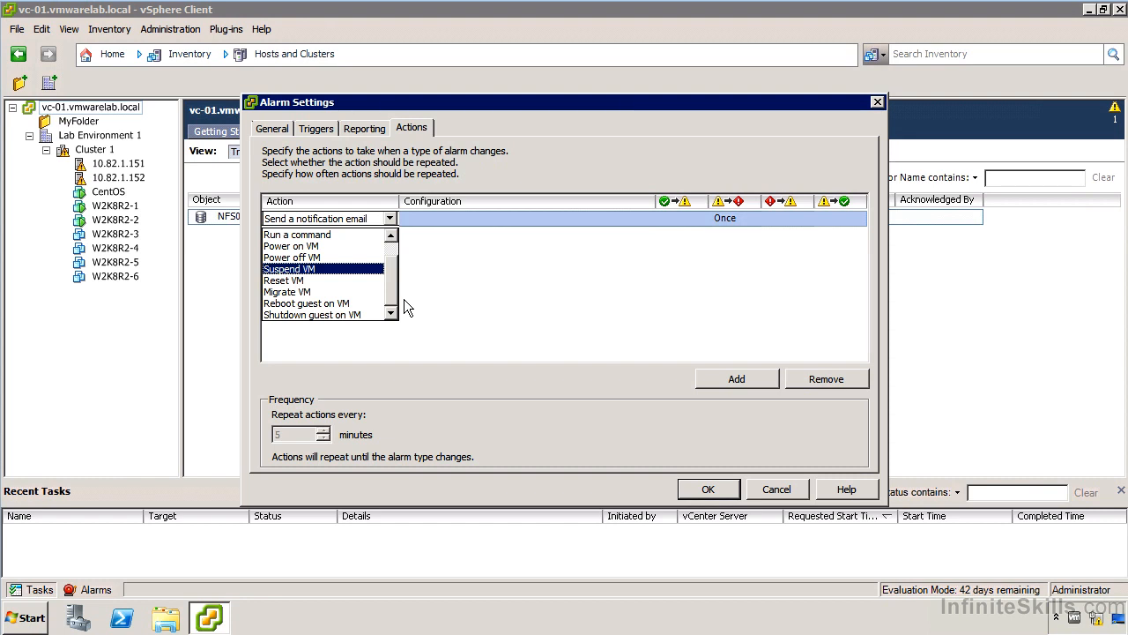
click(401, 283)
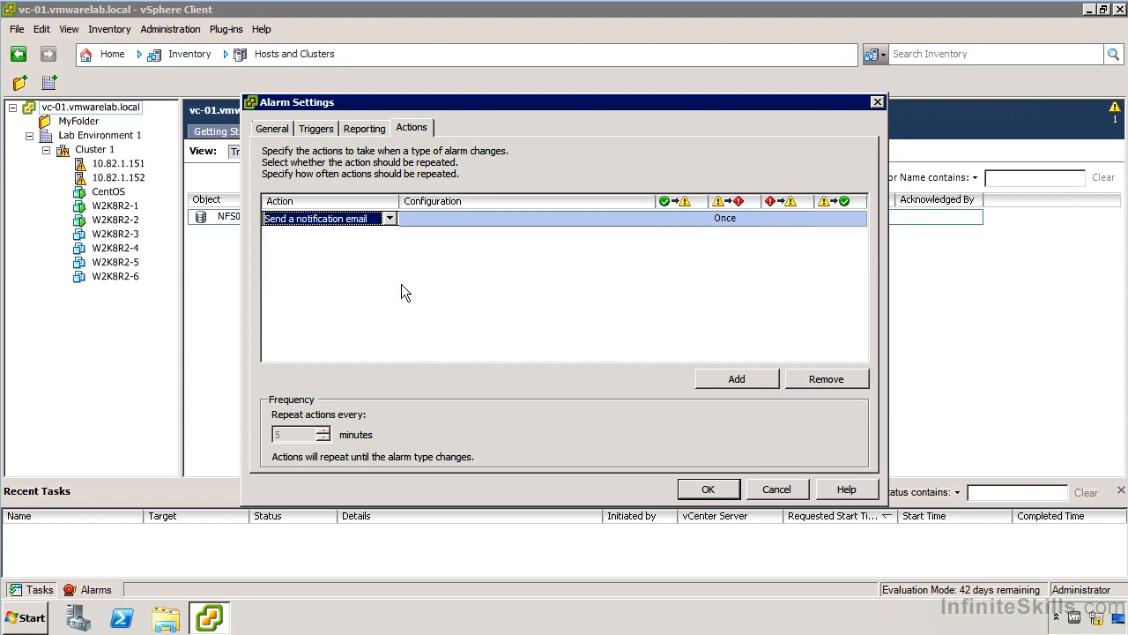
click(382, 224)
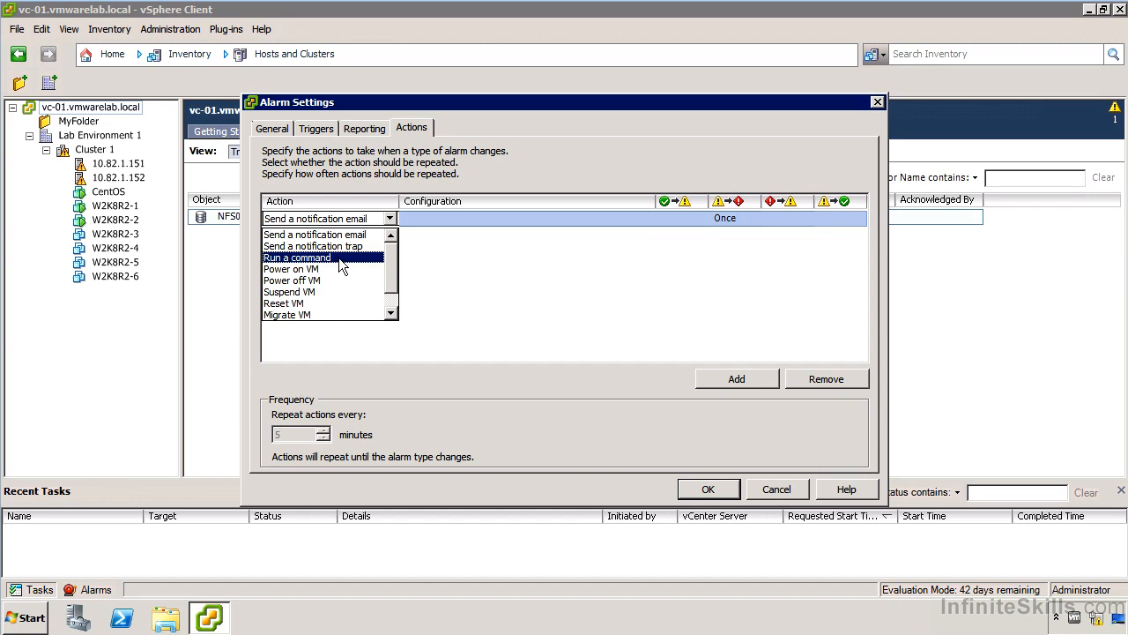
click(356, 235)
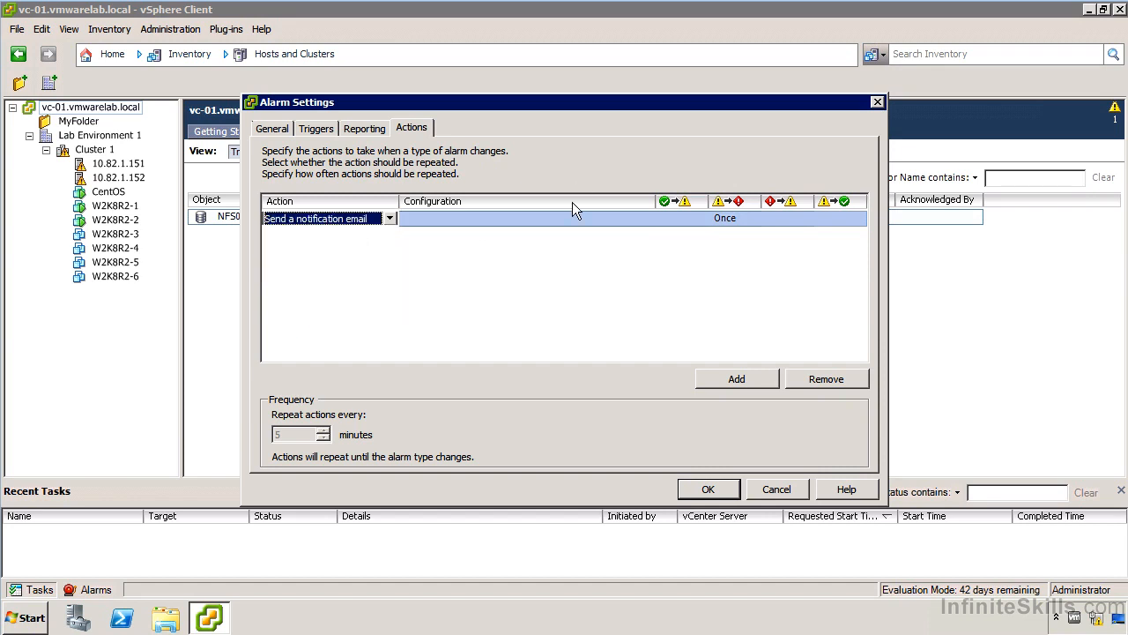
- Enter the recipient e-mail address as the notification action's configuration
click(548, 220)
text(TEst@vmwarelab.local)
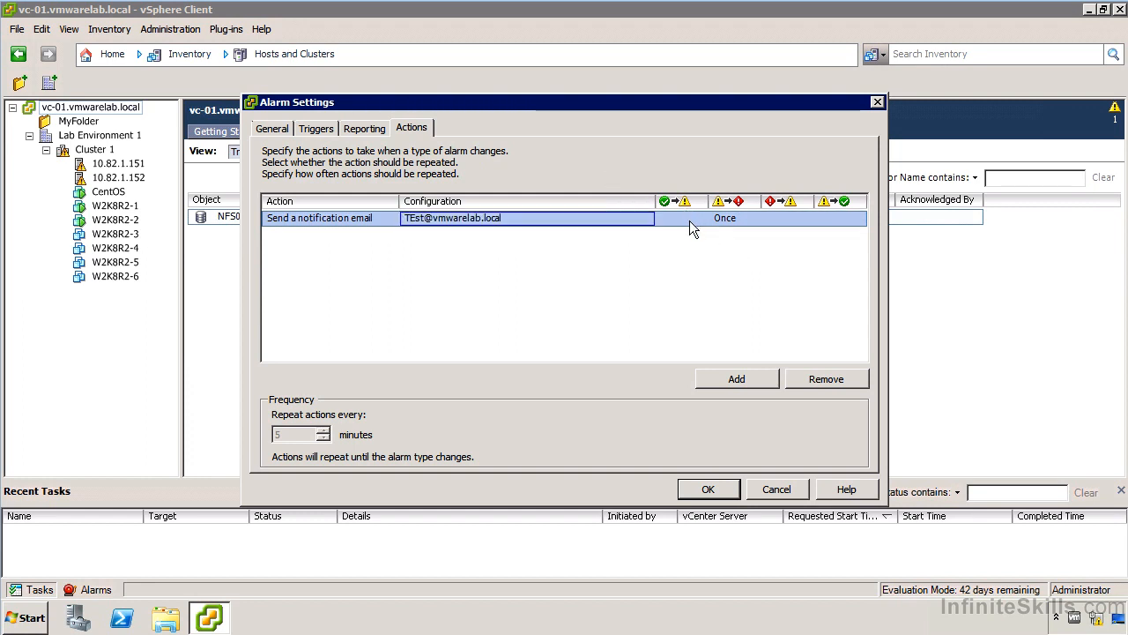
- Set the e-mail action to Once for the normal-to-warning and critical-to-warning transitions
click(690, 220)
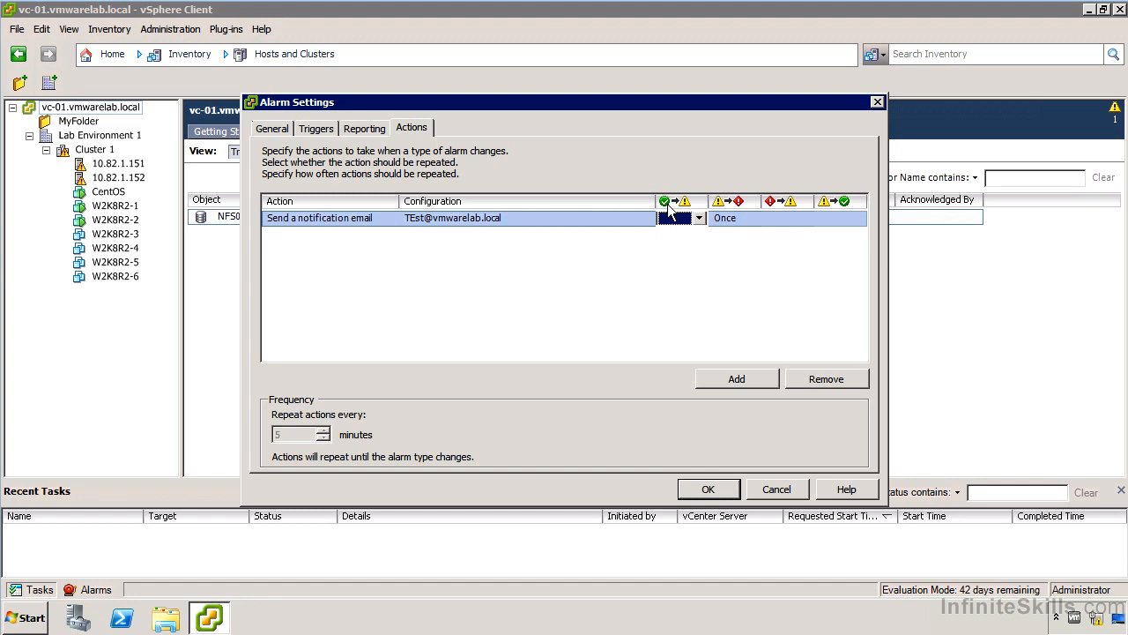
click(697, 219)
click(681, 246)
click(780, 217)
click(783, 219)
click(781, 246)
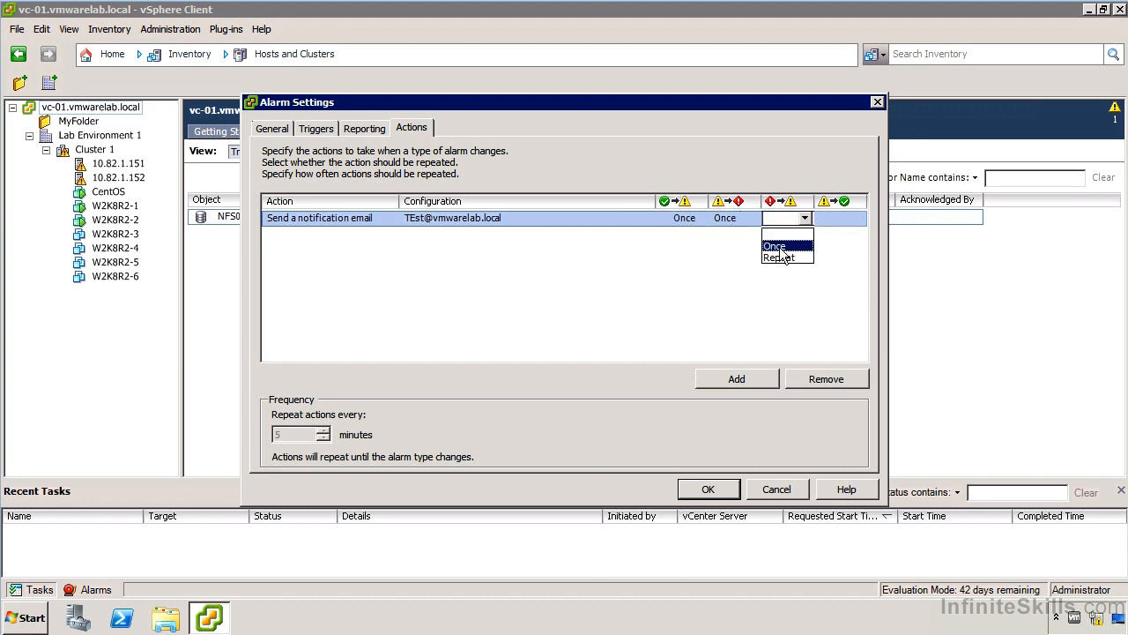
- Choose the repeat setting for the warning-to-normal transition and save the alarm
click(841, 220)
click(841, 223)
click(841, 256)
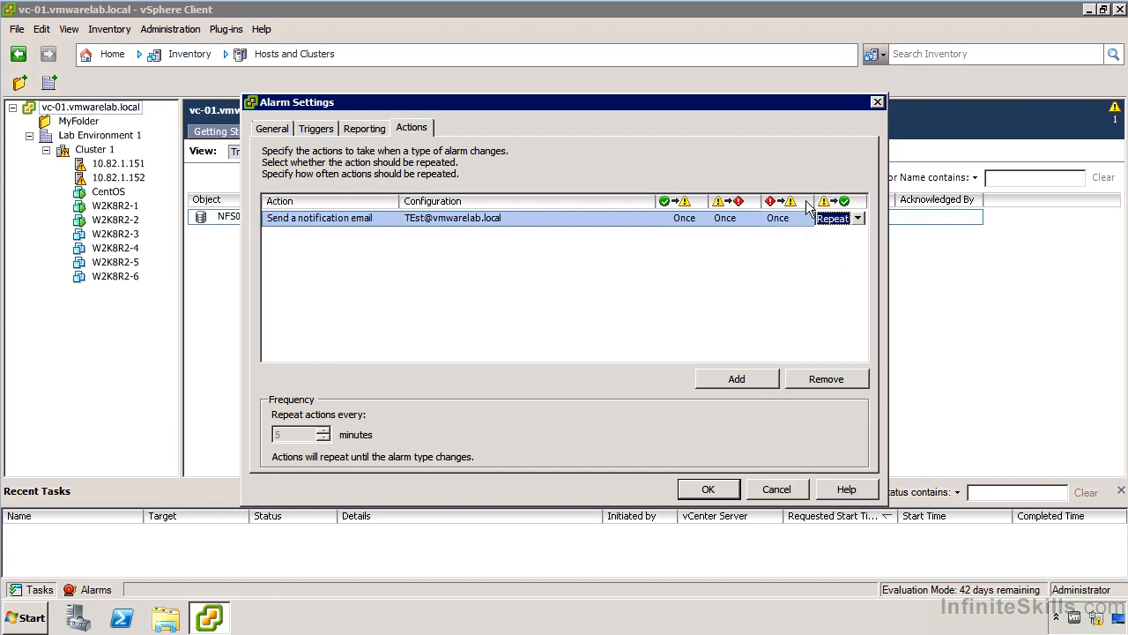
click(836, 220)
click(841, 246)
key(Return)
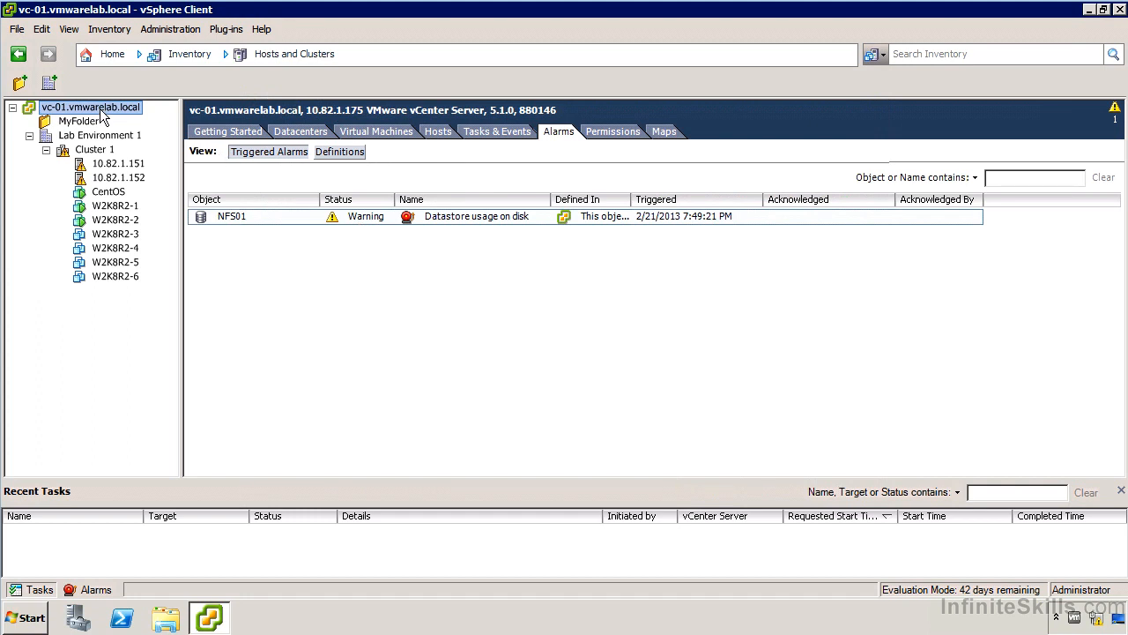
right_click(102, 111)
mouse_move(190, 177)
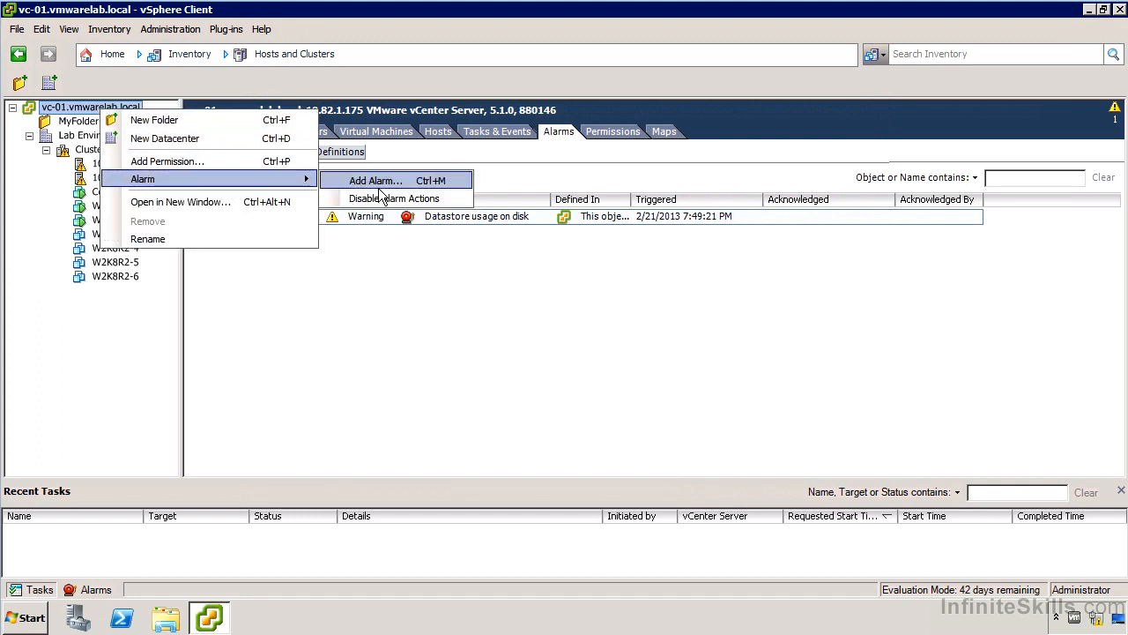
click(379, 186)
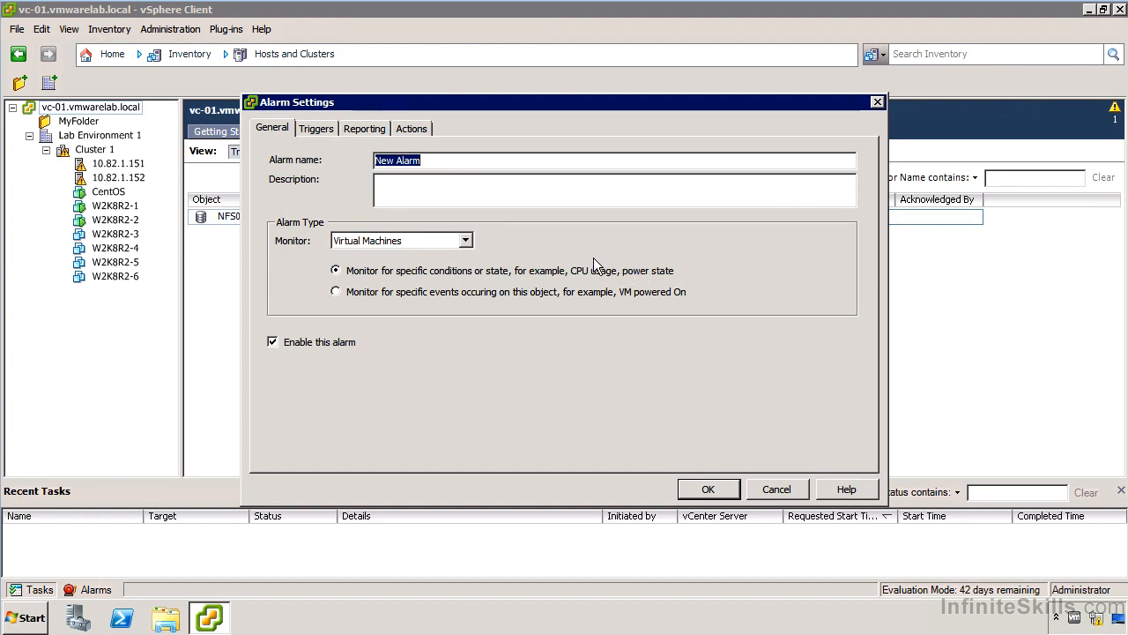
click(316, 130)
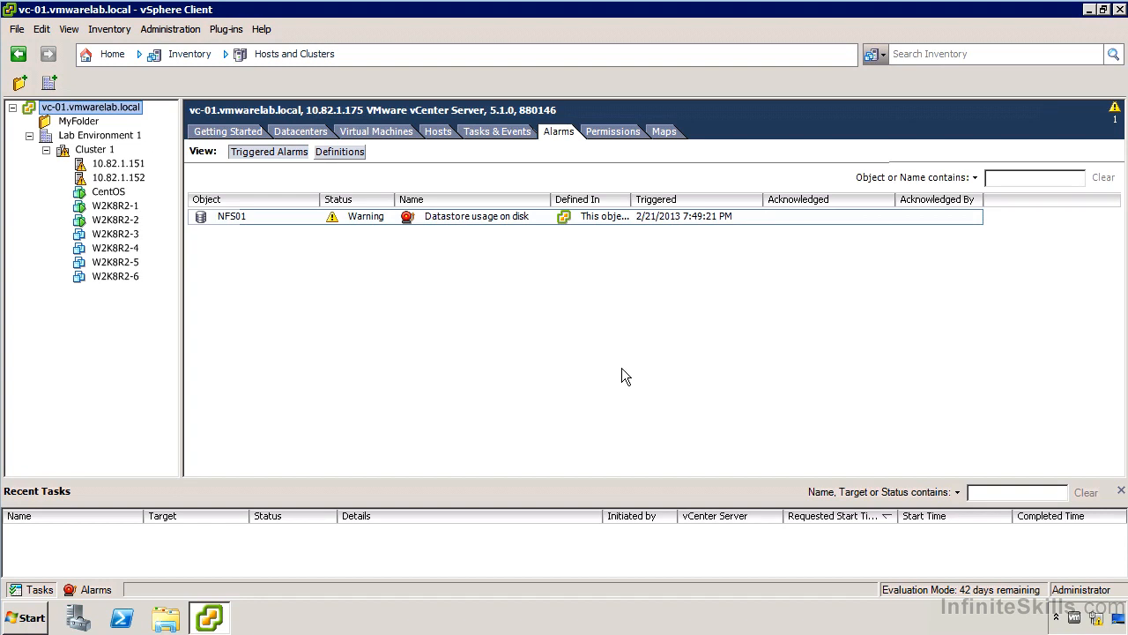
- Review the Mail and SNMP sections of the vCenter Server Settings, then close them
click(104, 54)
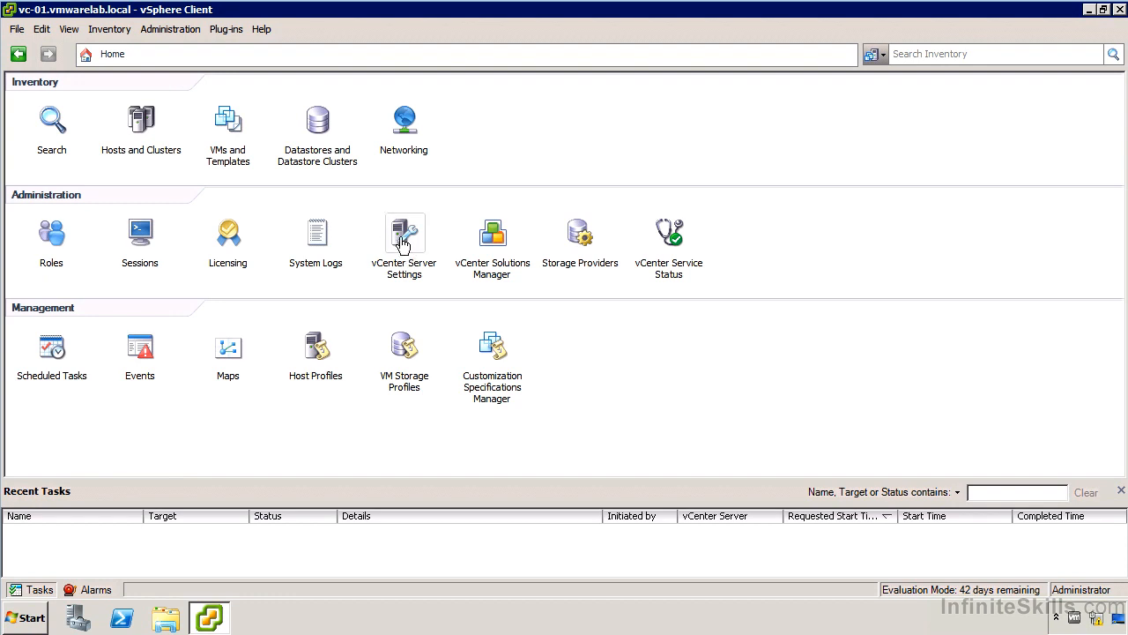
click(402, 243)
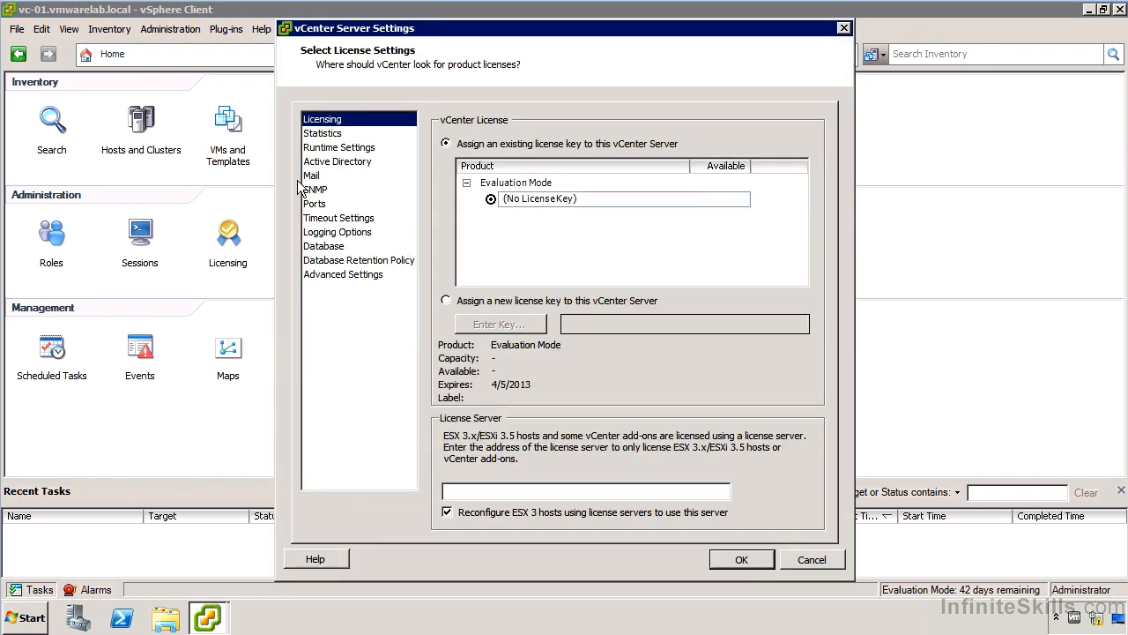
click(319, 179)
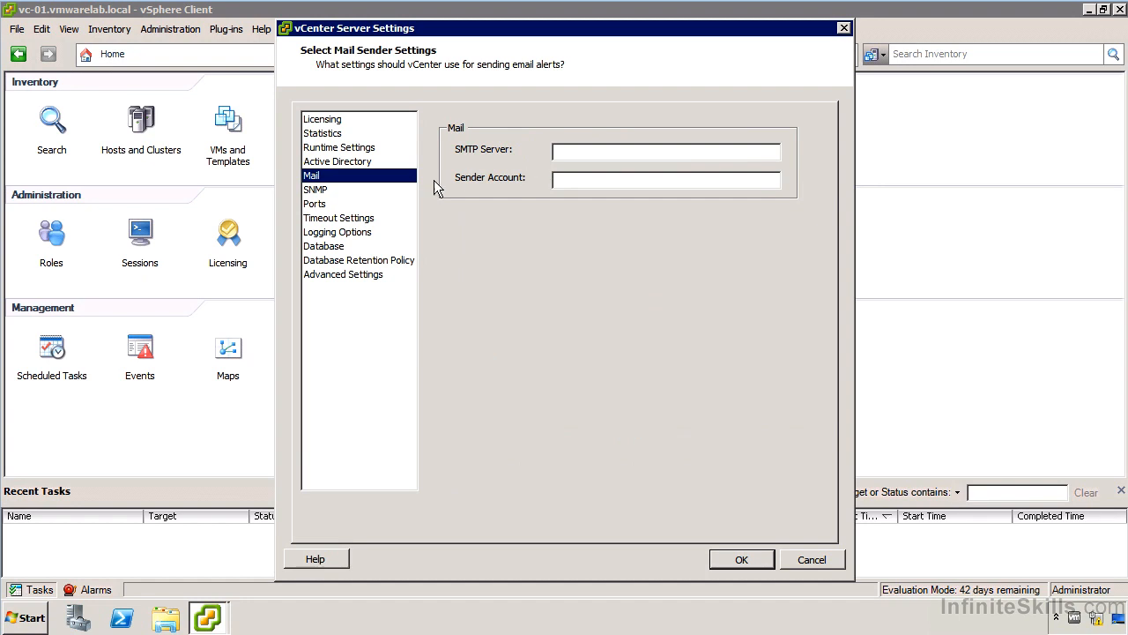
click(315, 189)
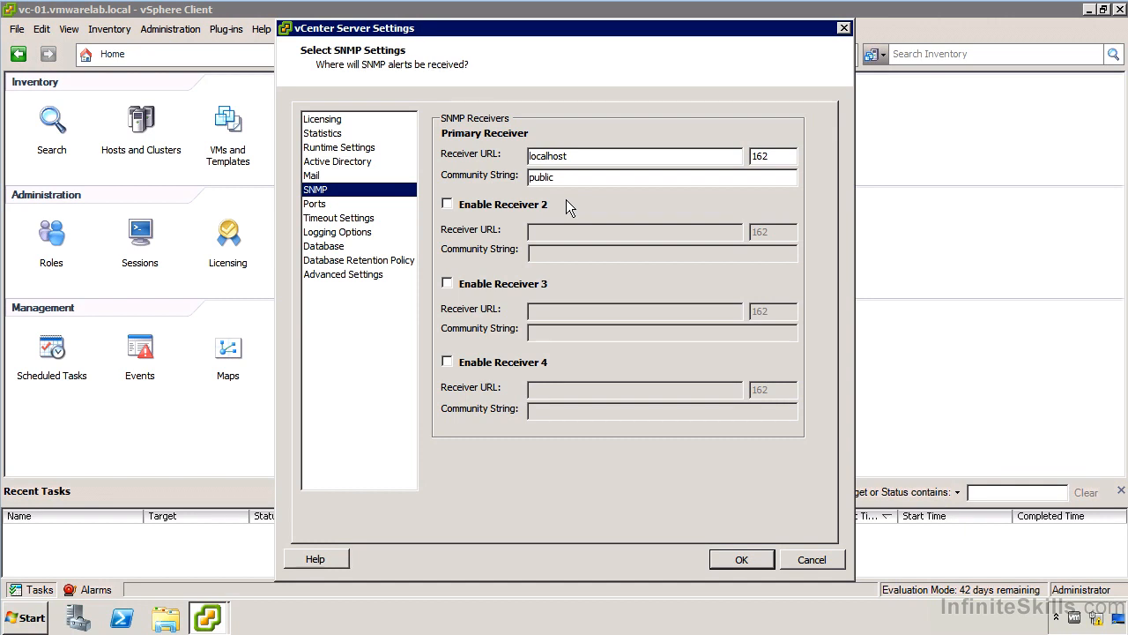
click(743, 559)
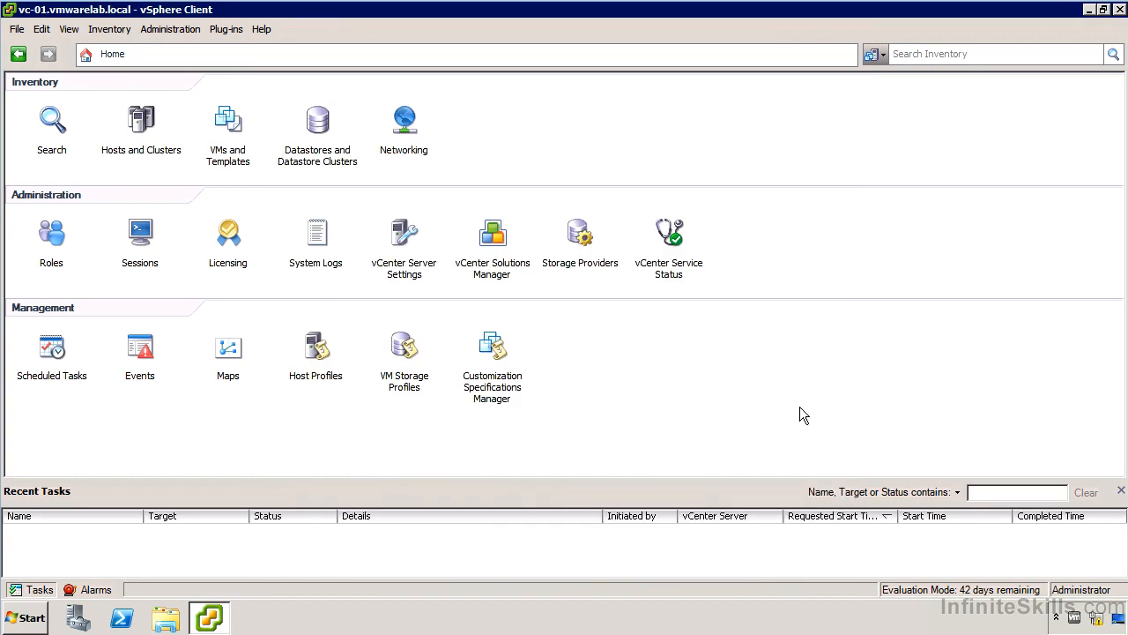